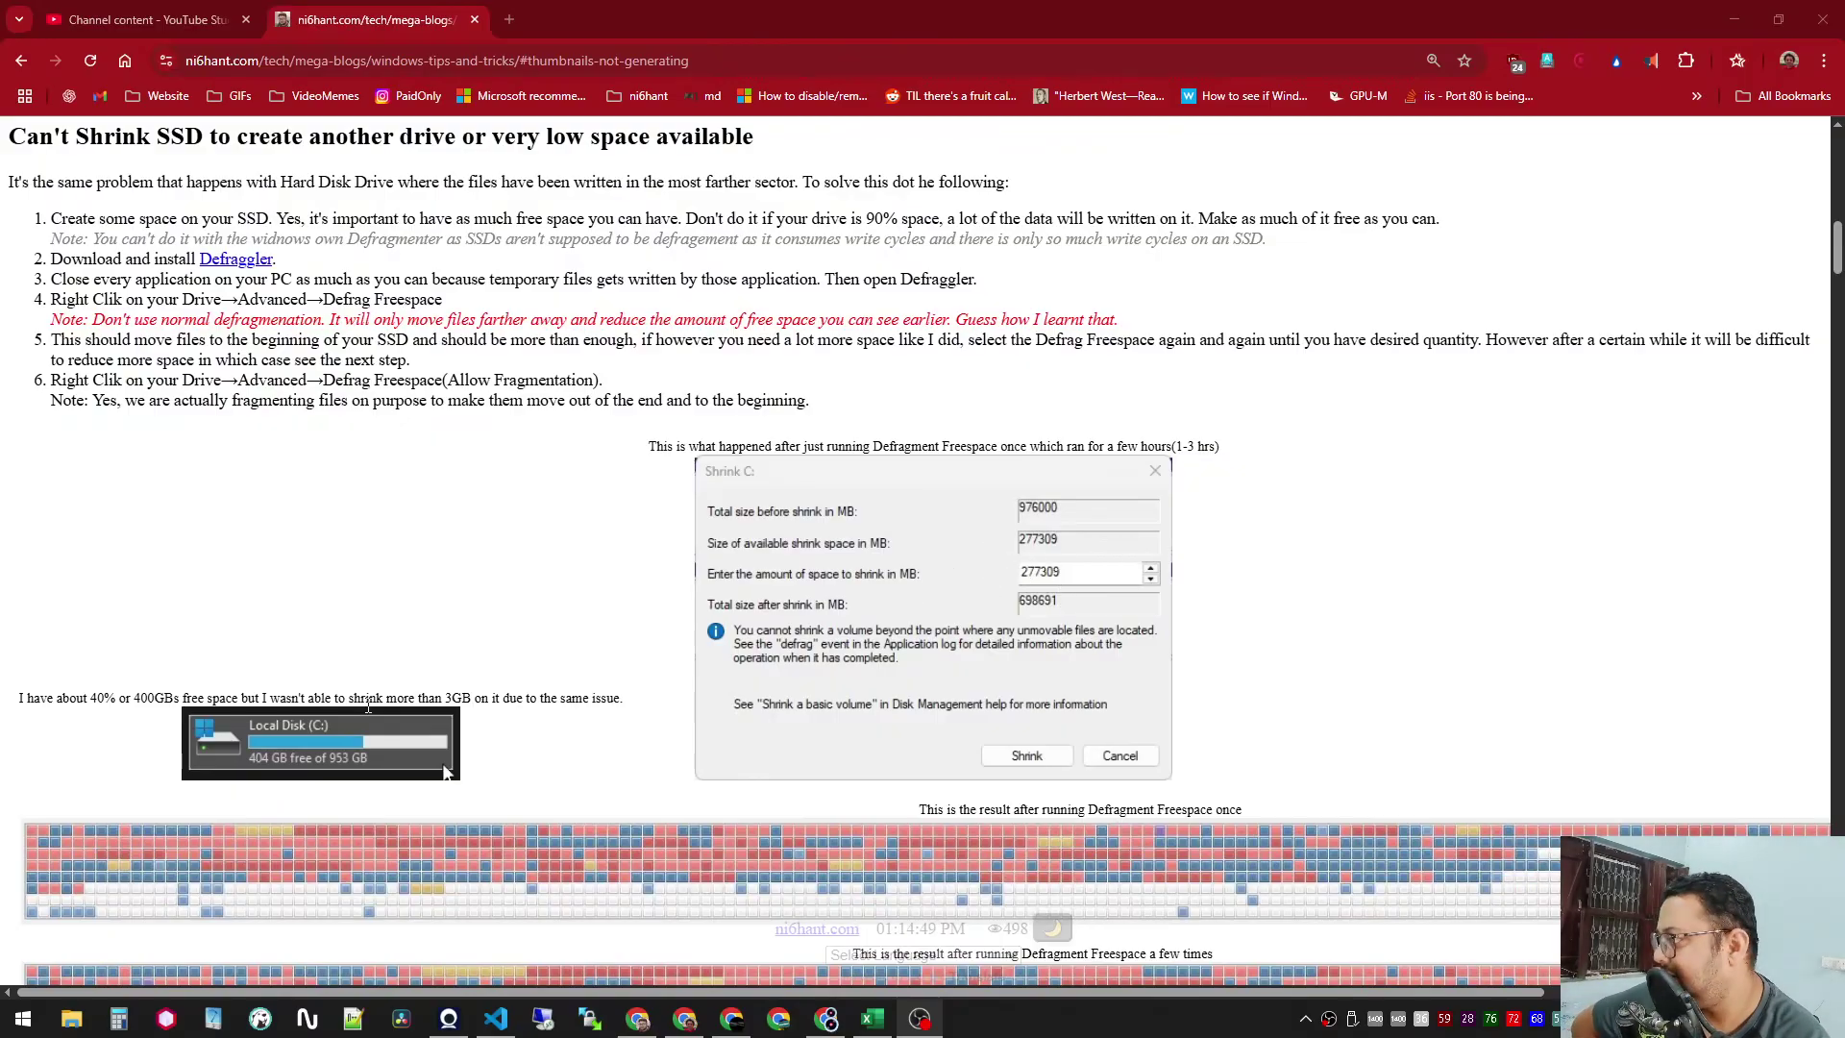
- Examine the article's SSD shrinking instructions, its Shrink C: example and the drive maps after running Defrag Freespace, viewing the page full screen
{"action": "key", "text": "ctrl"}
{"action": "key", "text": "ctrl"}
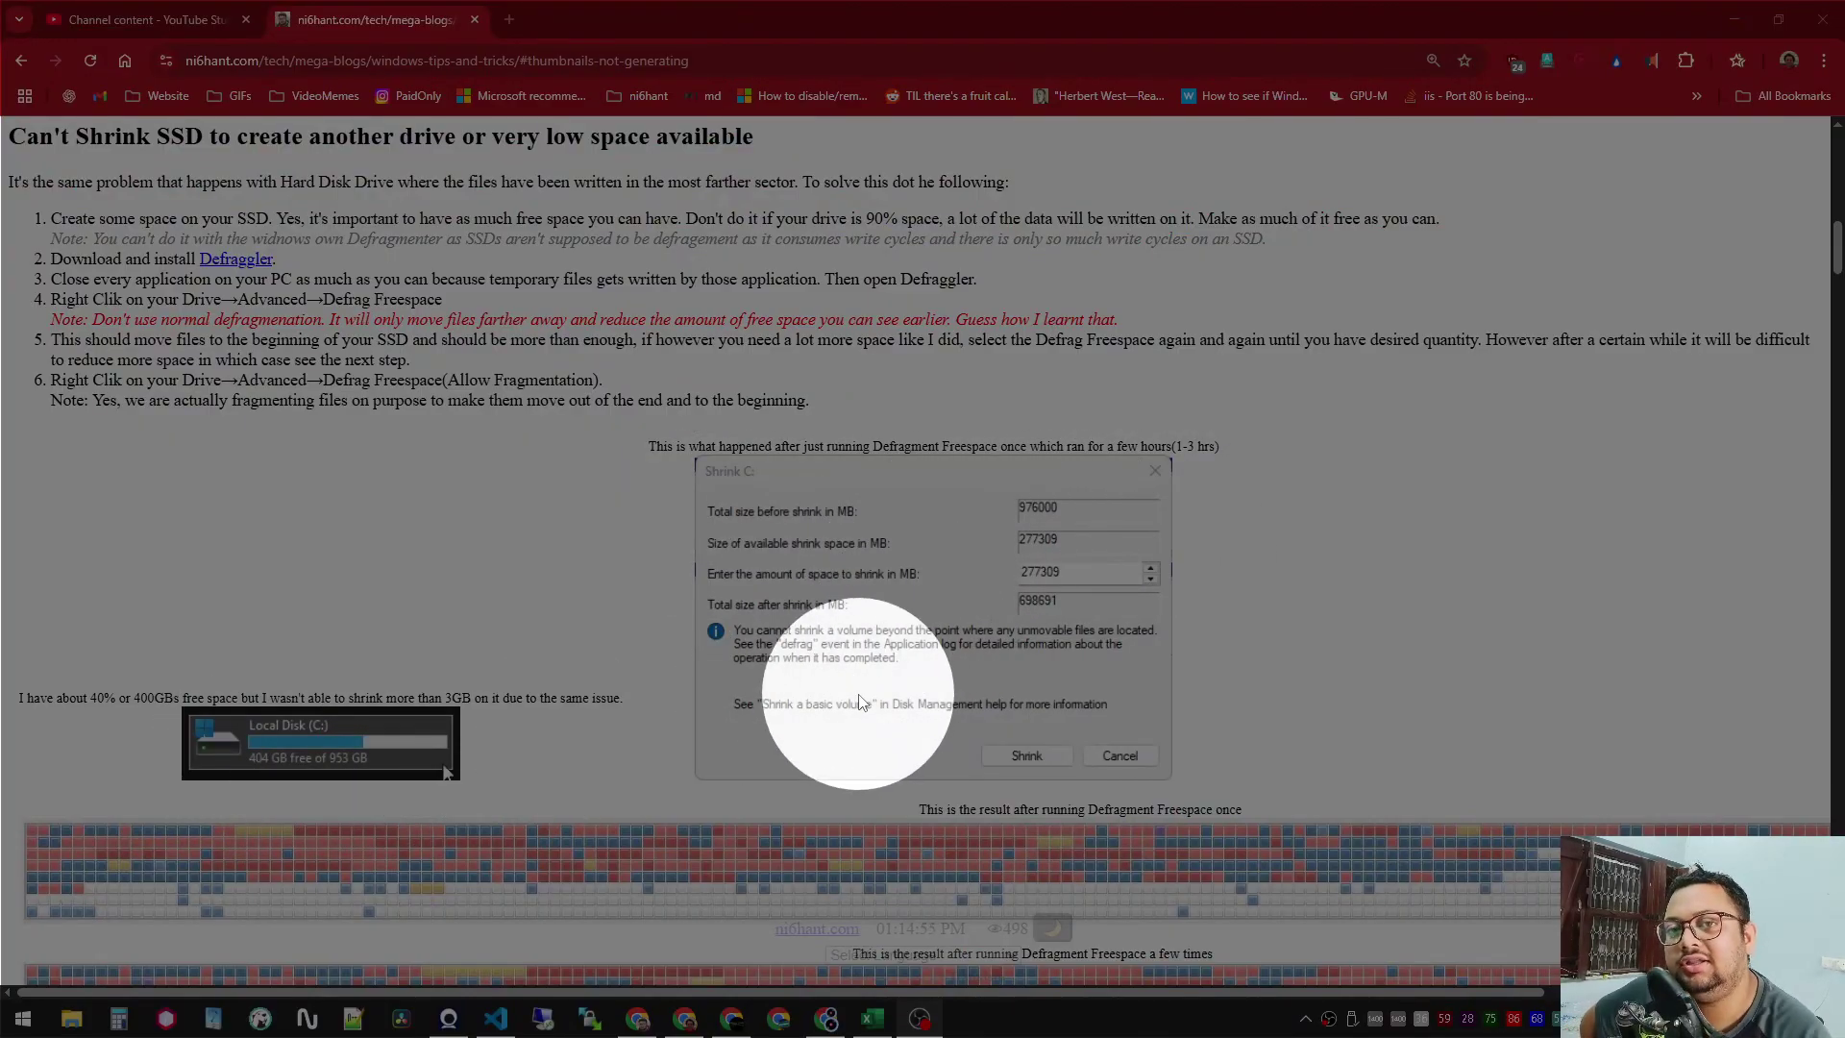
{"action": "left_click", "coordinate": [1322, 596]}
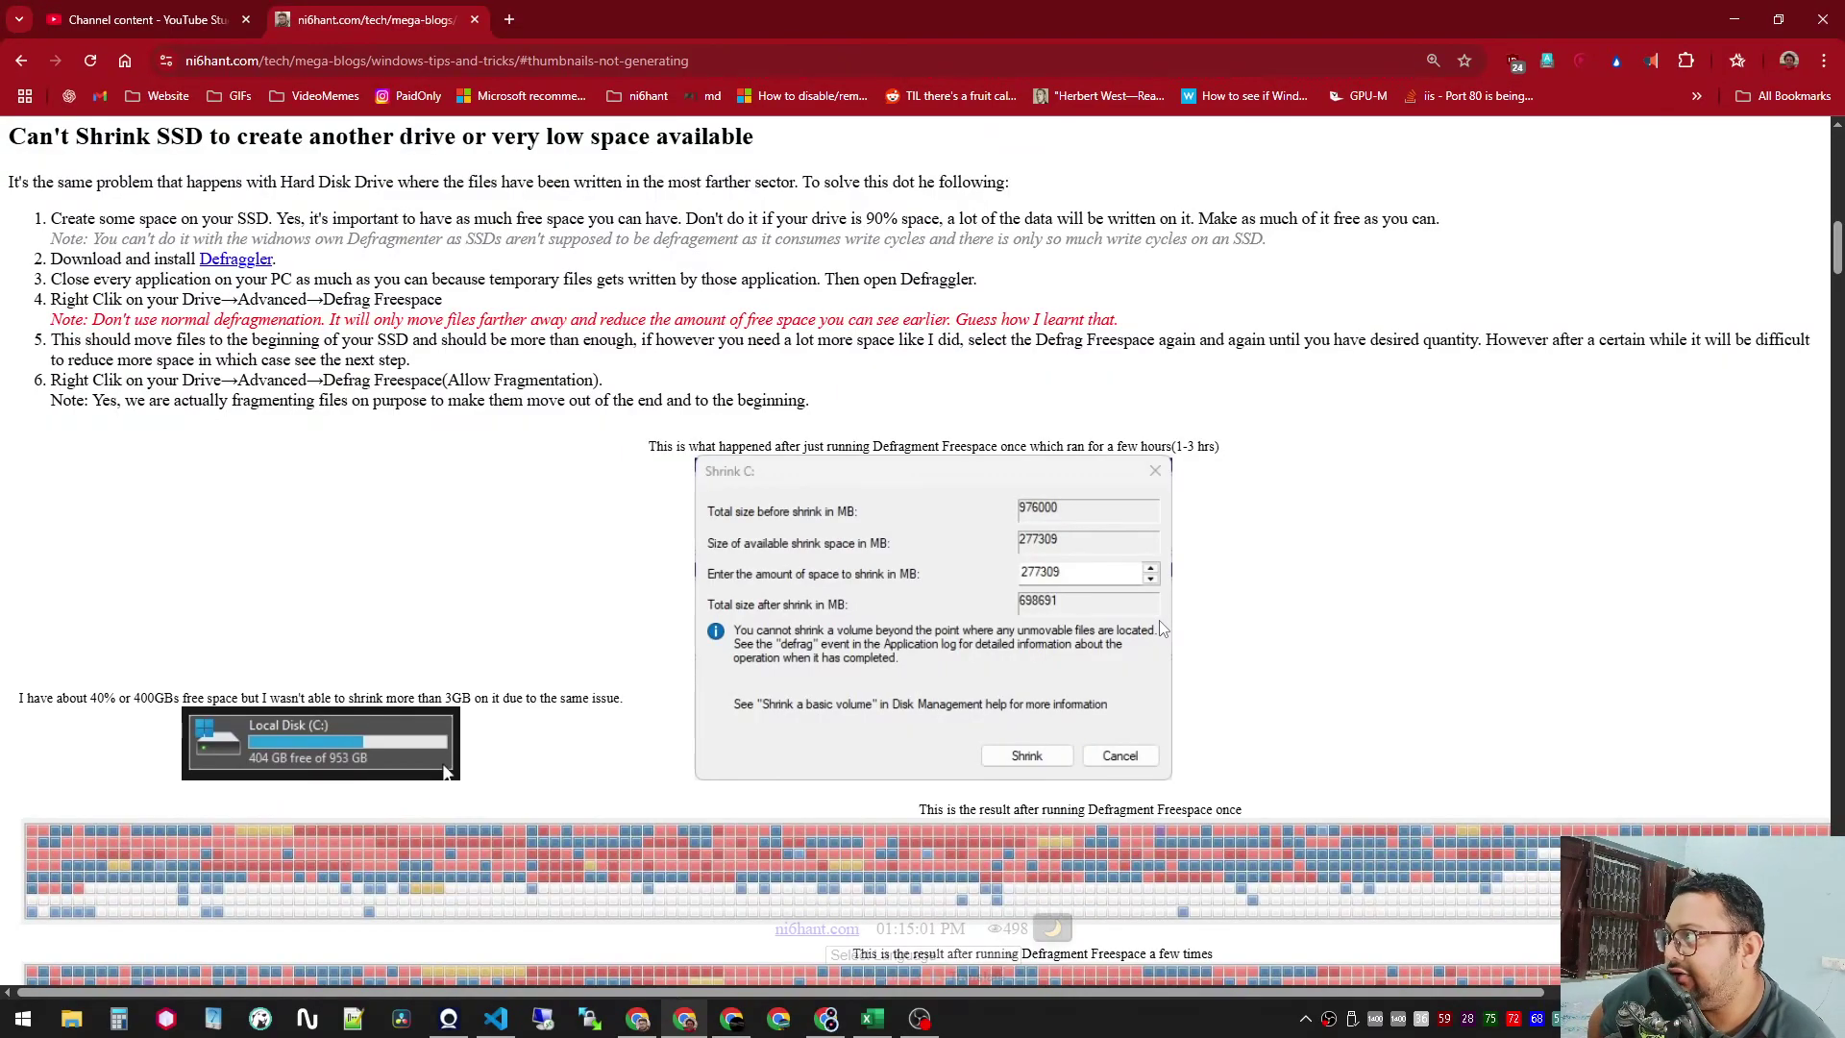
{"action": "key", "text": "F11"}
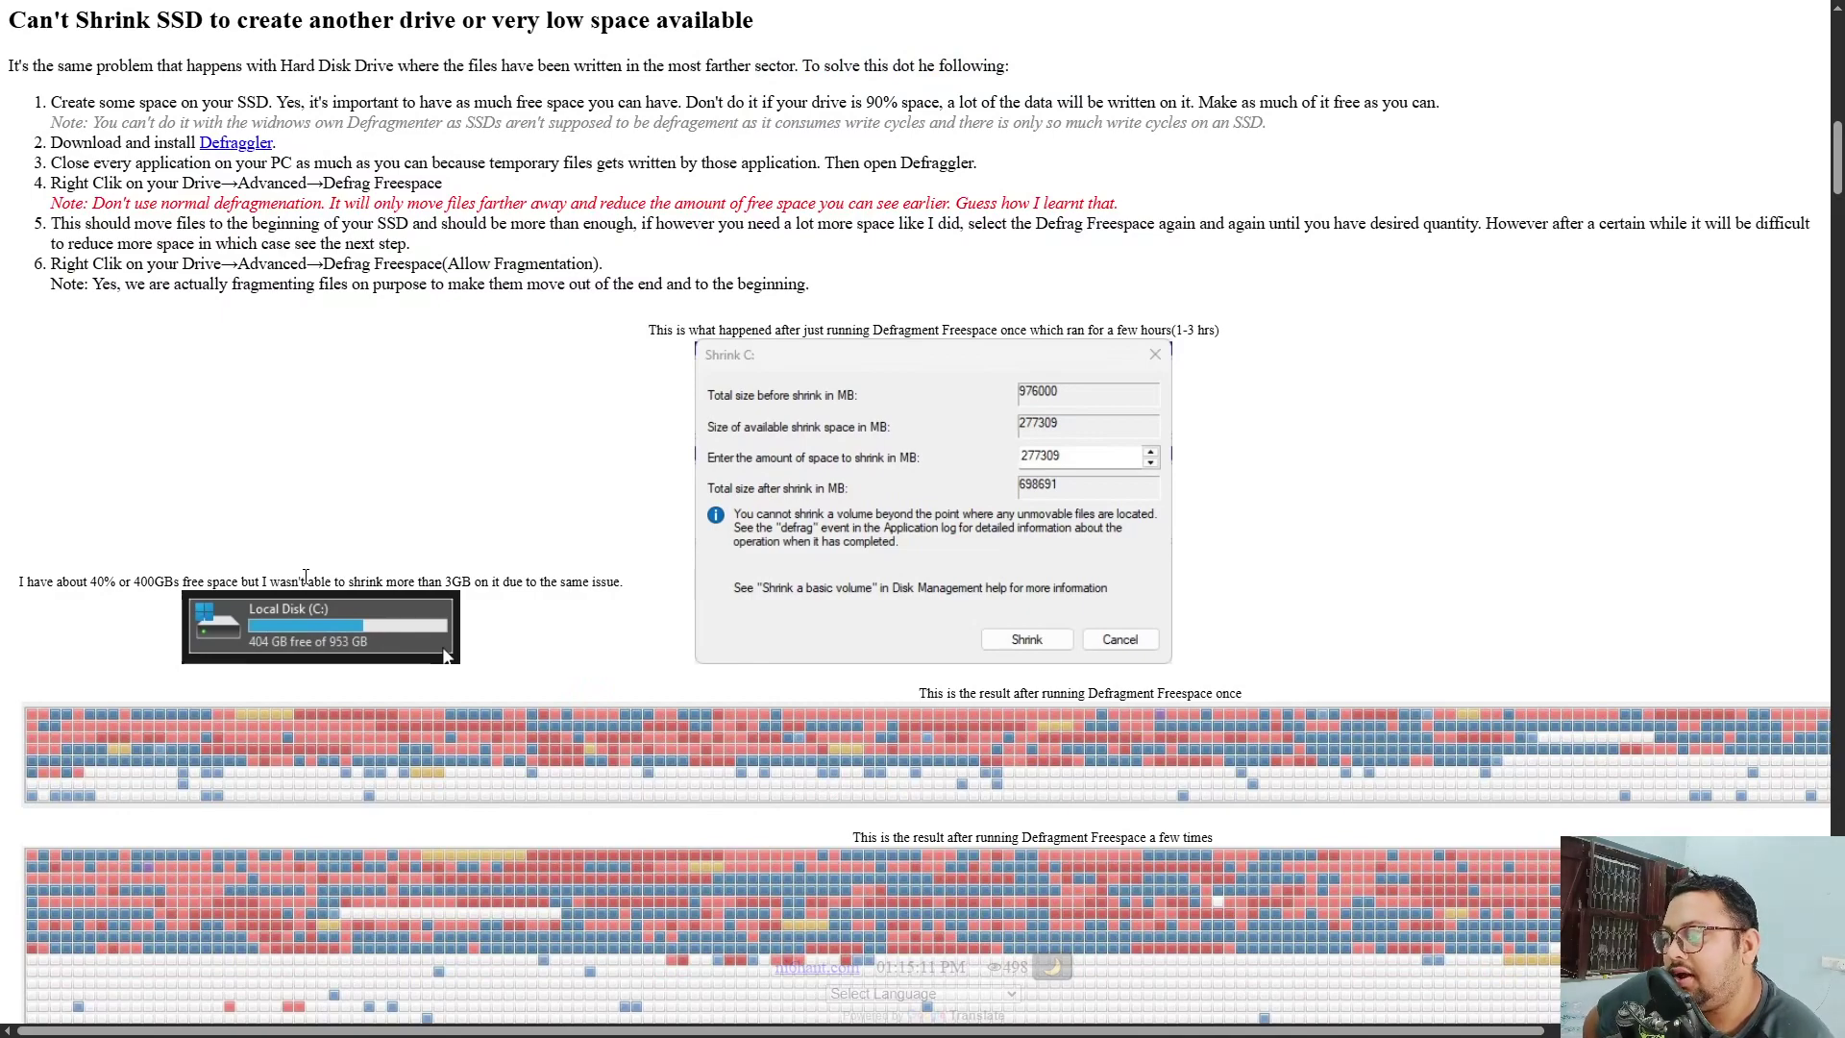
{"action": "scroll", "coordinate": [383, 429], "scroll_direction": "down", "scroll_amount": 2}
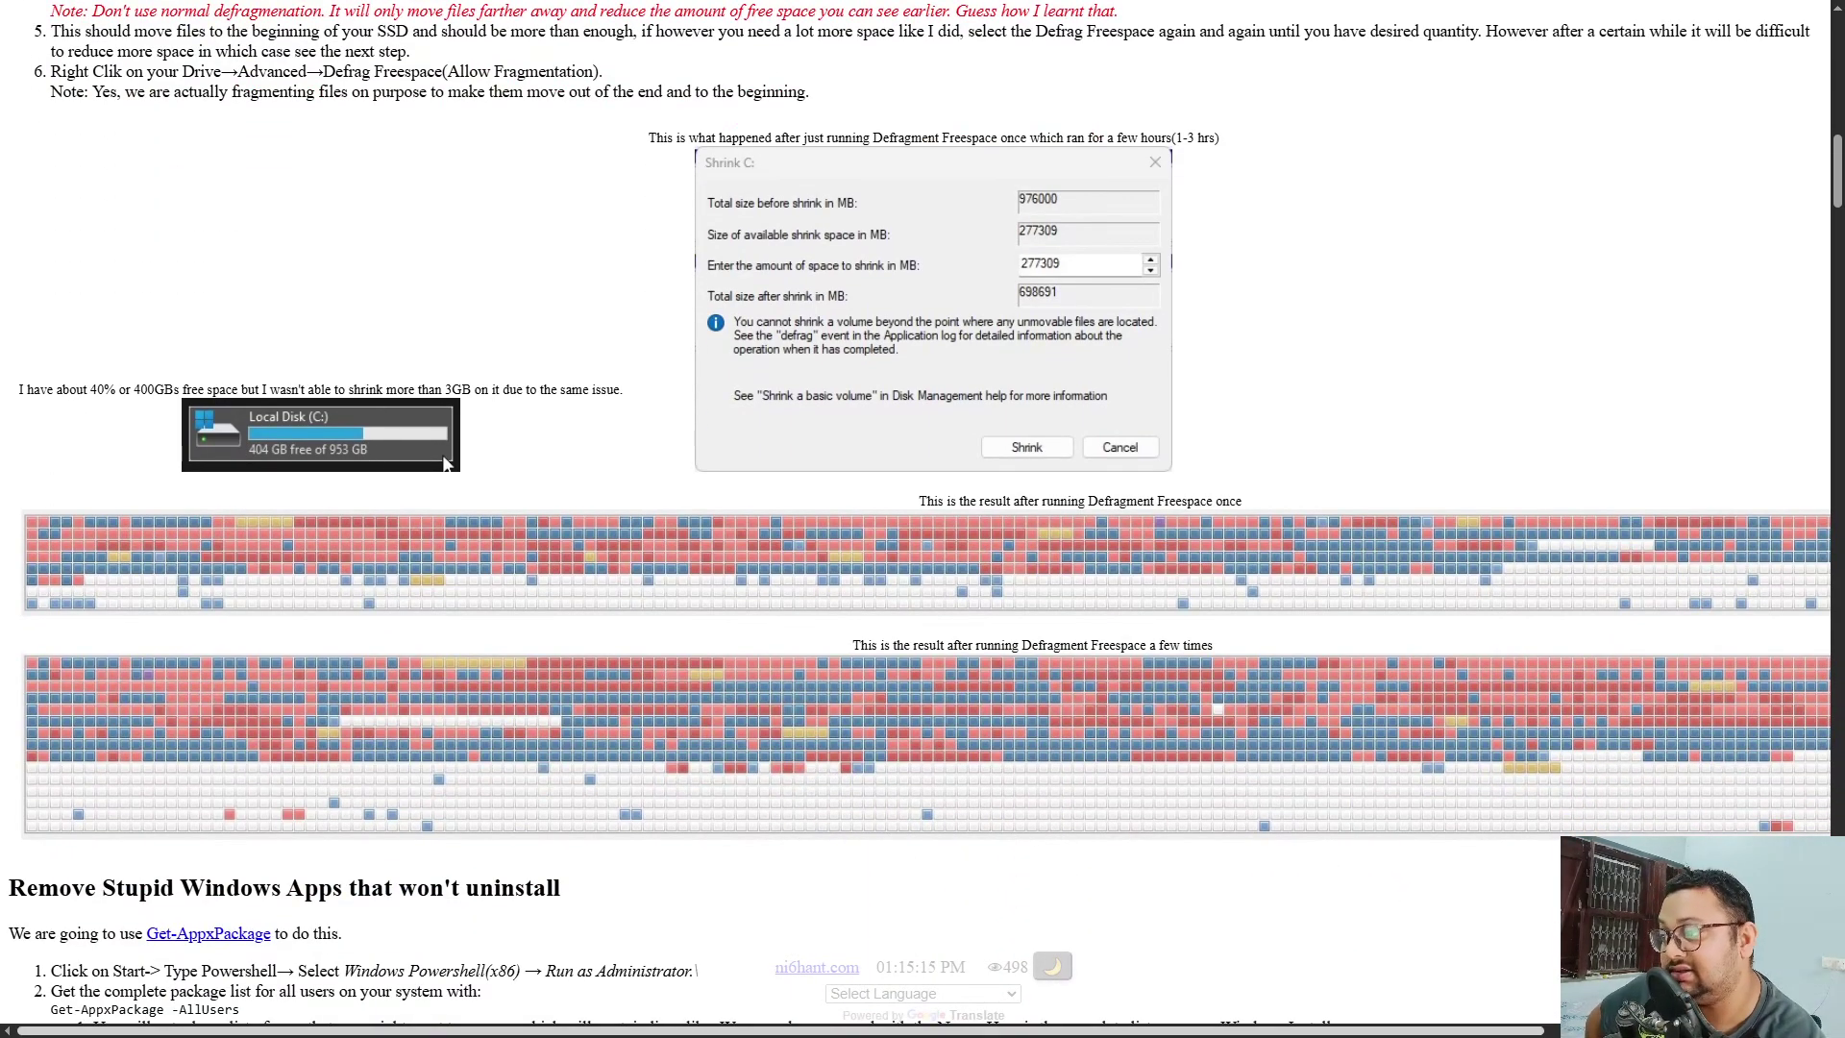
{"action": "scroll", "coordinate": [1092, 740], "scroll_direction": "right", "scroll_amount": 2}
{"action": "scroll", "coordinate": [1770, 832], "scroll_direction": "right", "scroll_amount": 1}
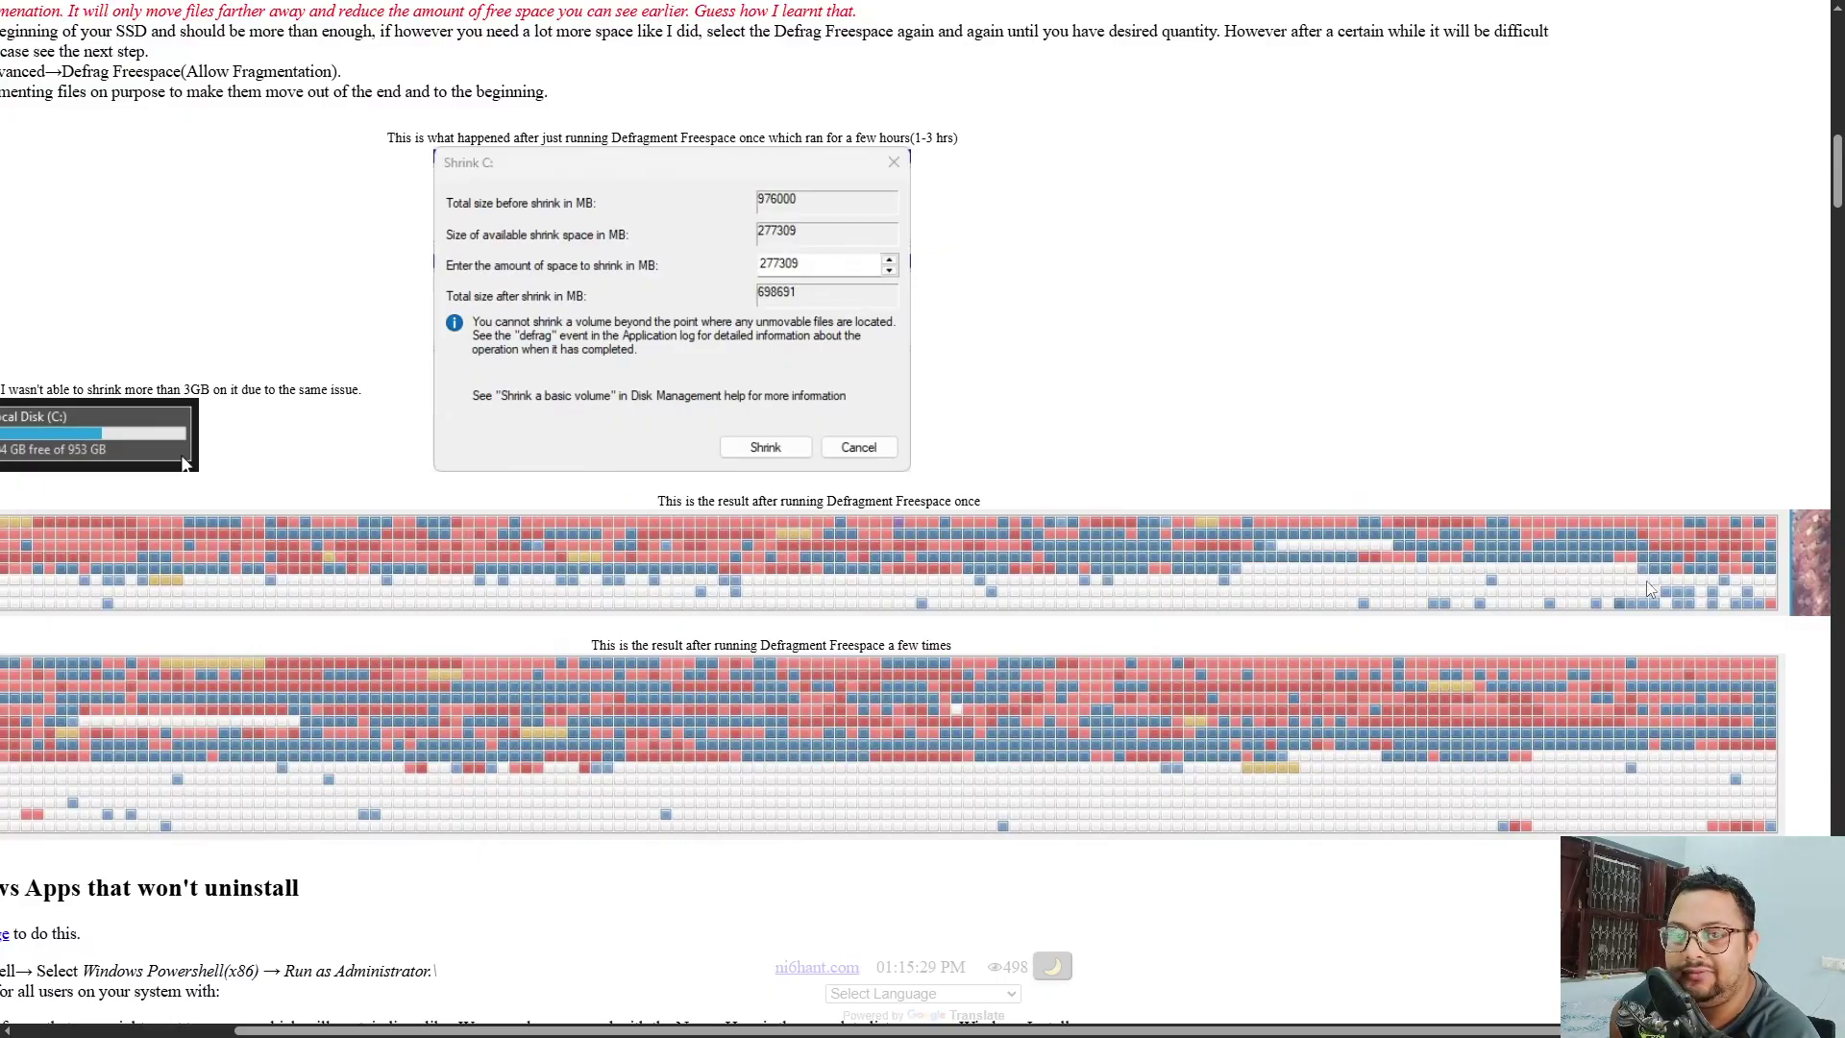
{"action": "key", "text": "ctrl"}
{"action": "key", "text": "ctrl"}
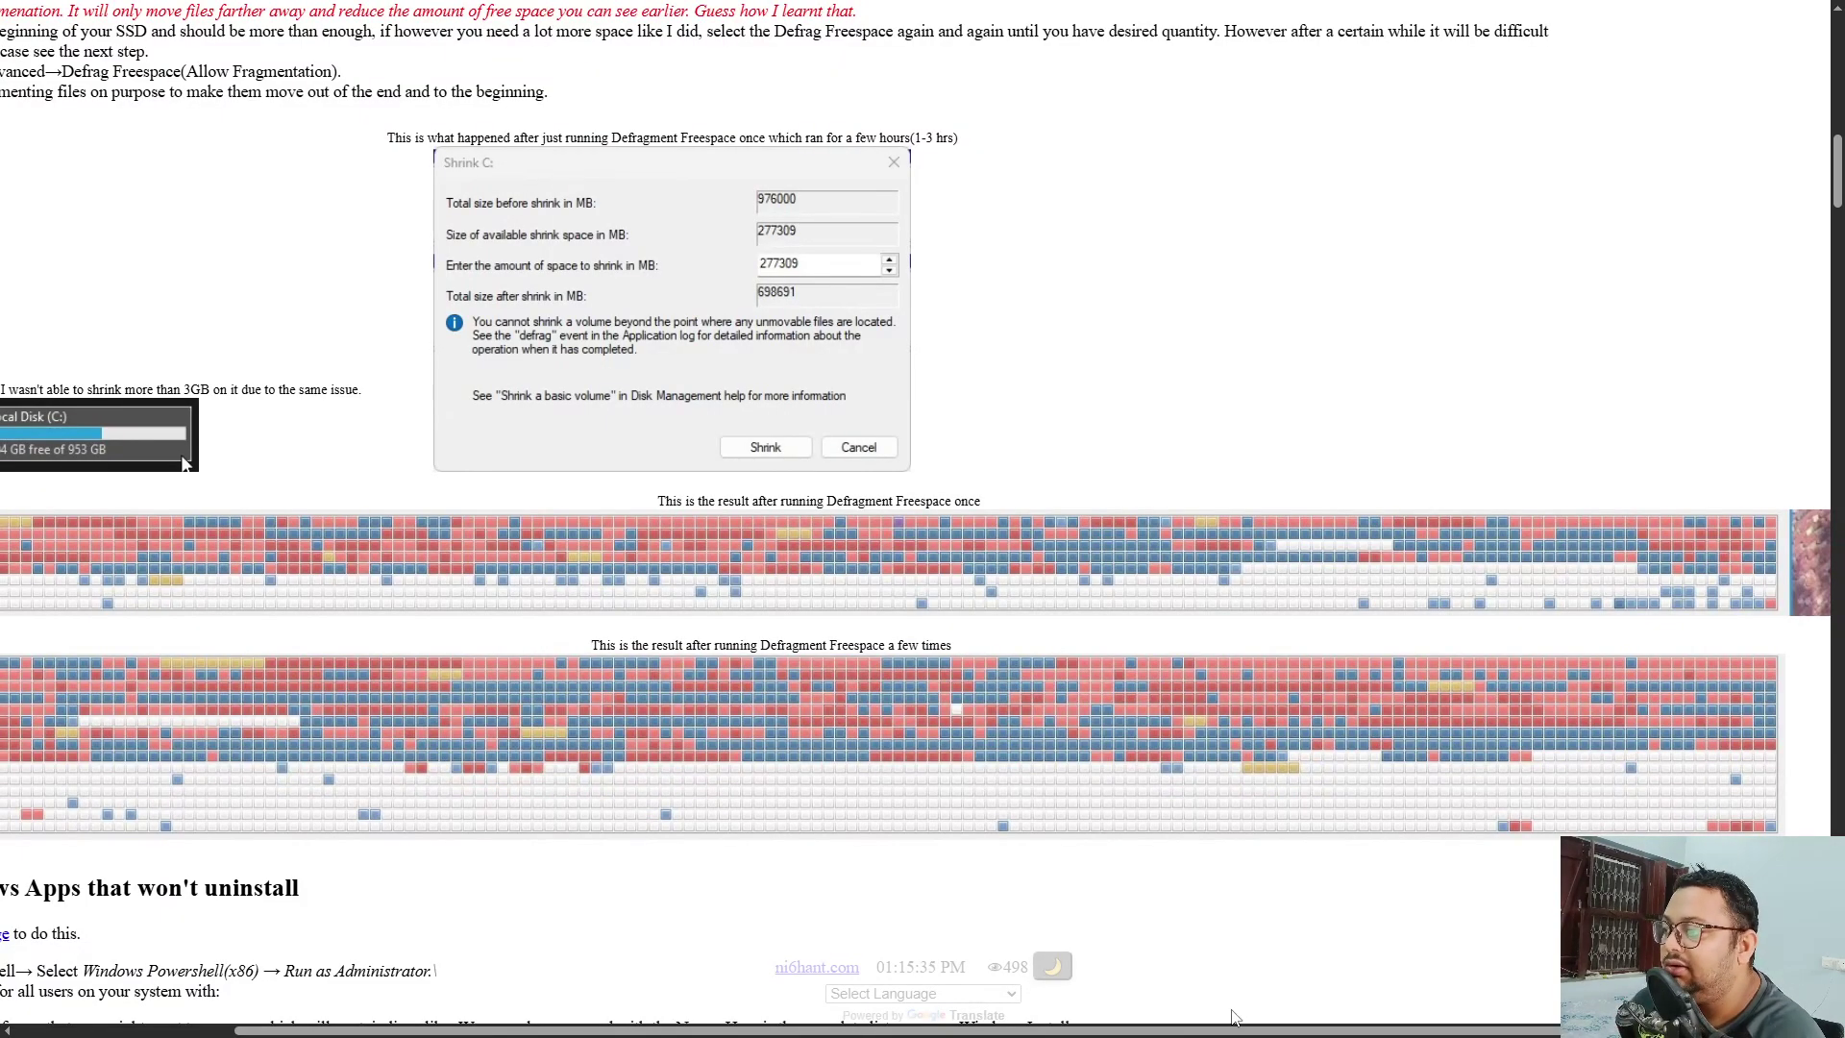
{"action": "scroll", "coordinate": [722, 623], "scroll_direction": "left", "scroll_amount": 3}
{"action": "scroll", "coordinate": [722, 623], "scroll_direction": "up", "scroll_amount": 2}
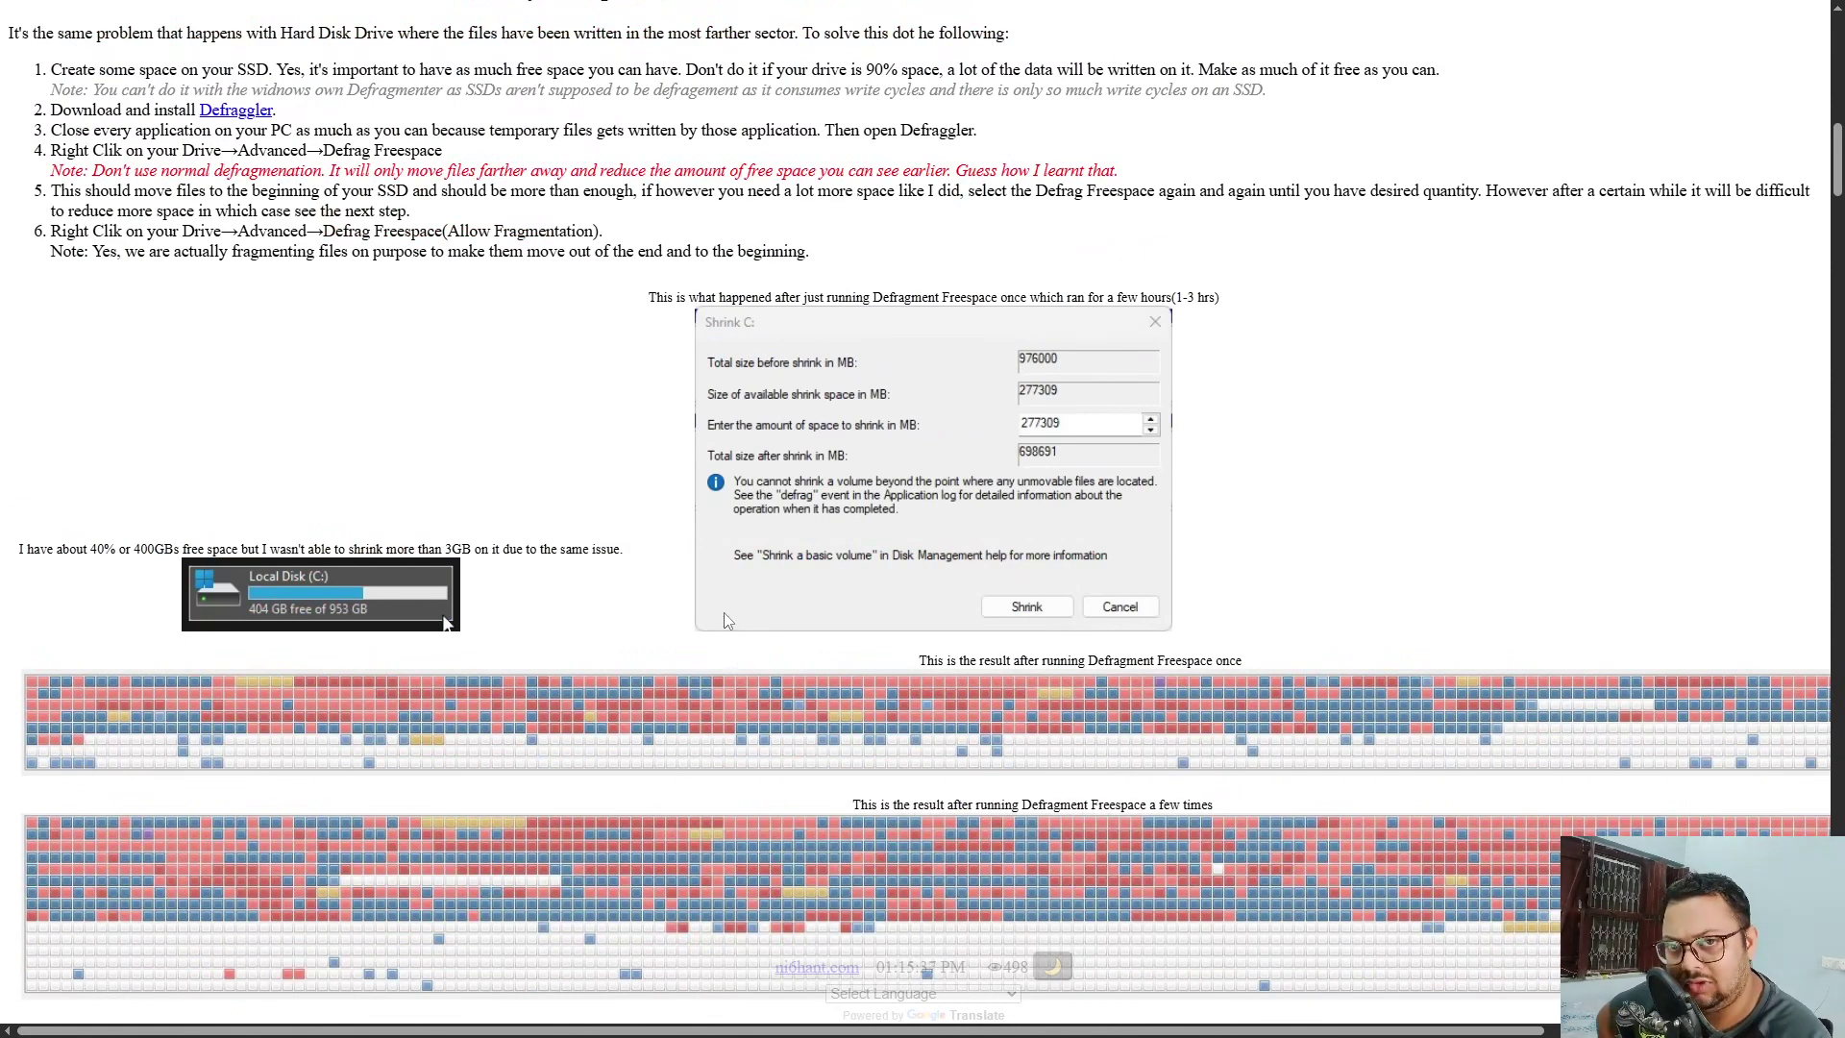
{"action": "scroll", "coordinate": [528, 411], "scroll_direction": "up", "scroll_amount": 1}
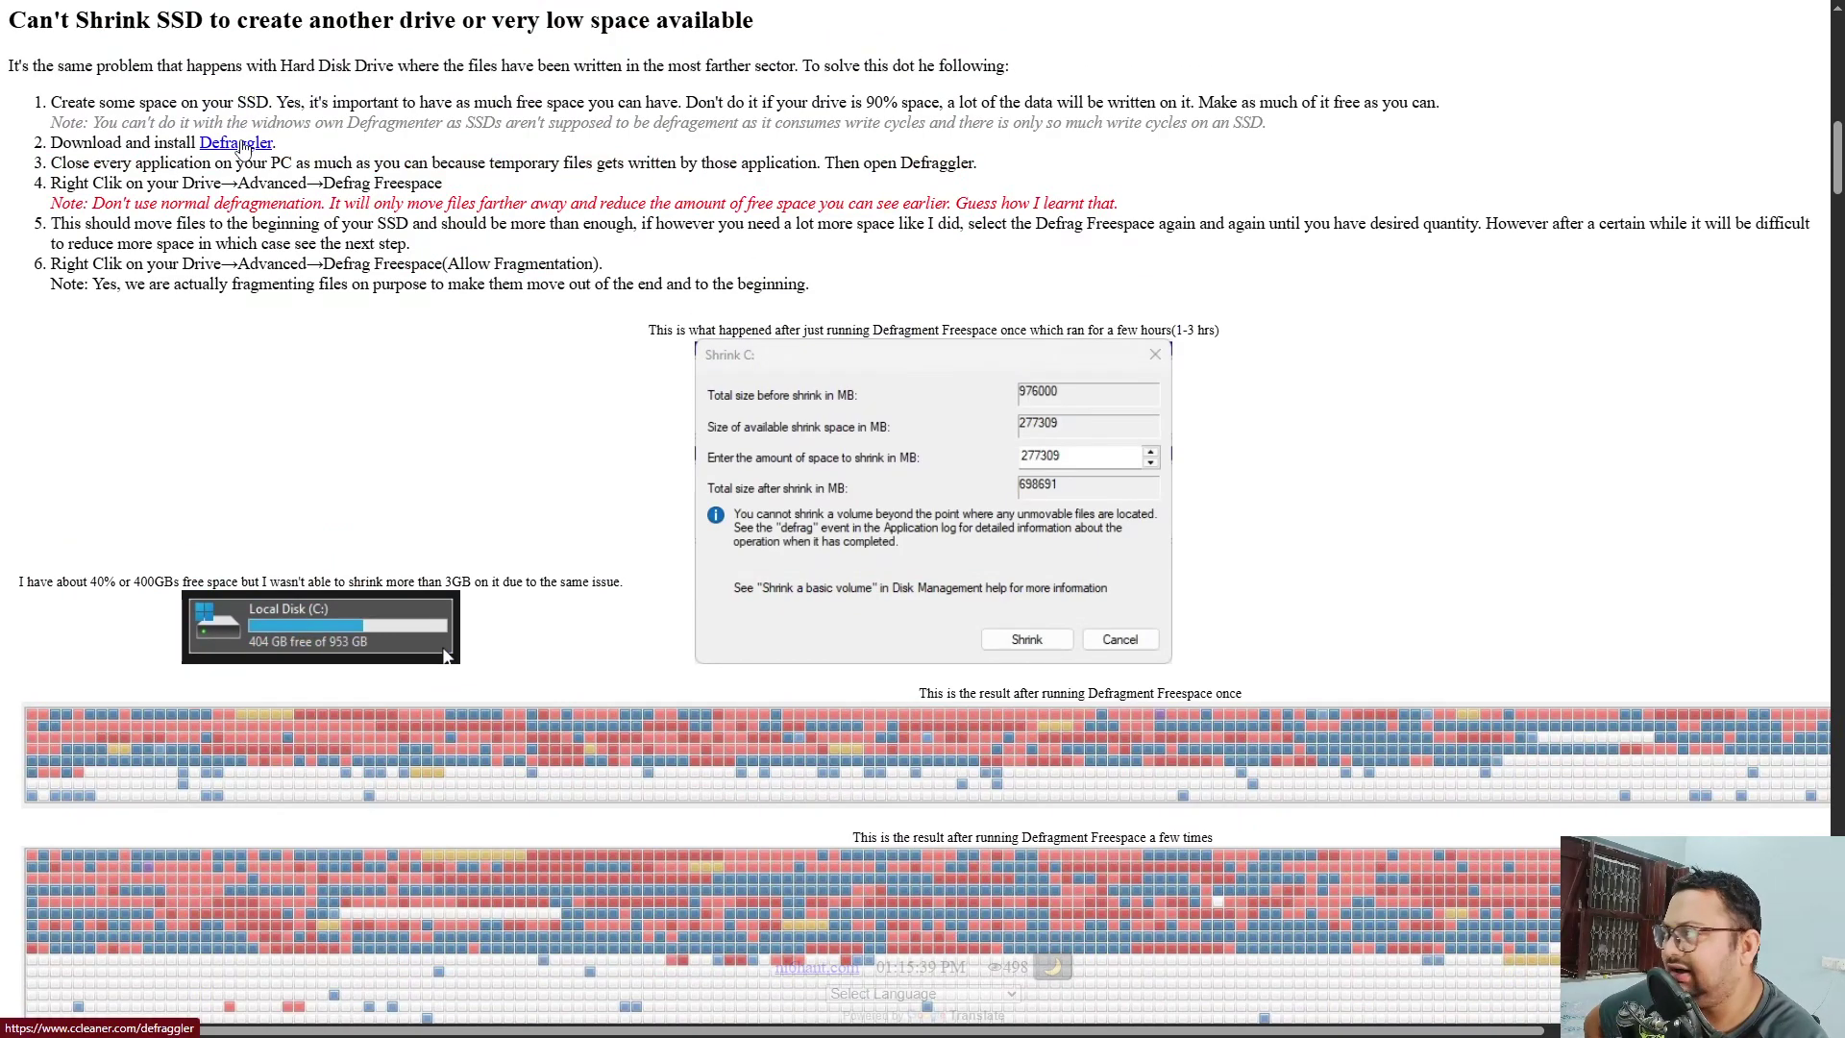
- Leave full screen and open the linked Defraggler download page in a new tab
{"action": "left_click", "coordinate": [925, 55]}
{"action": "middle_click", "coordinate": [235, 259]}
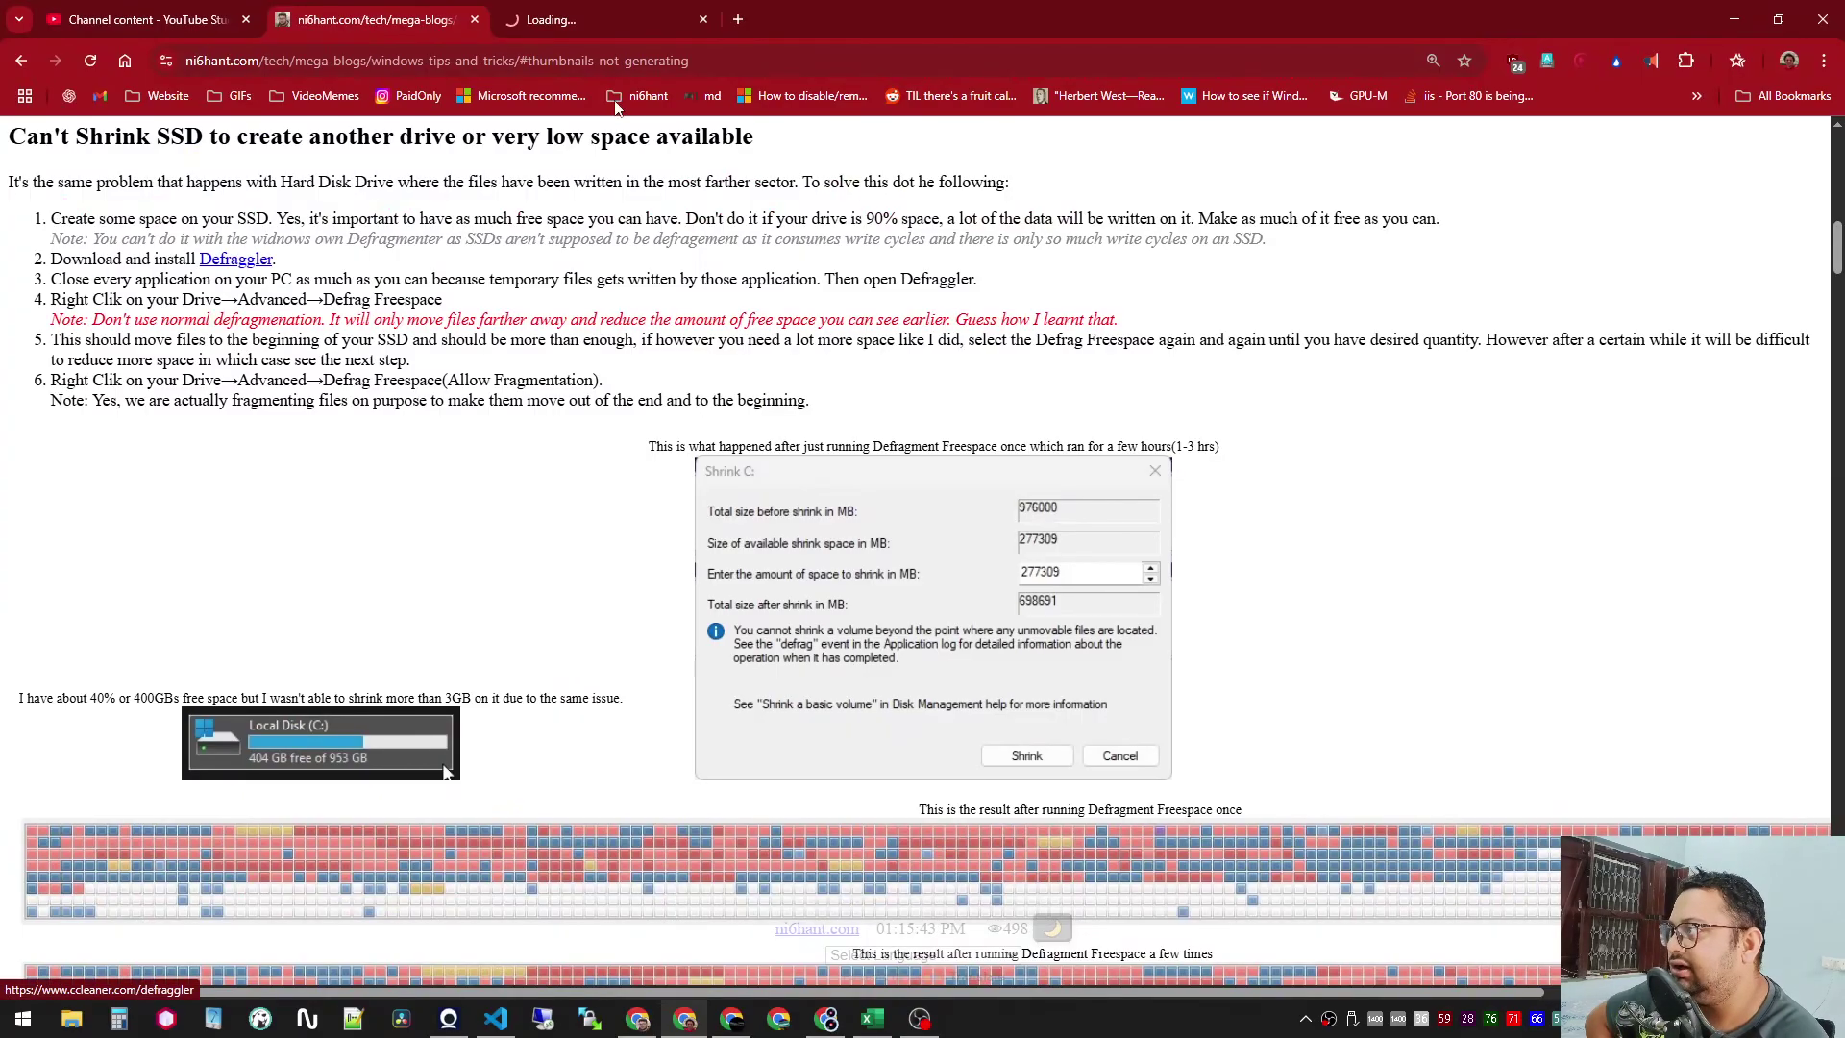
{"action": "left_click", "coordinate": [637, 17]}
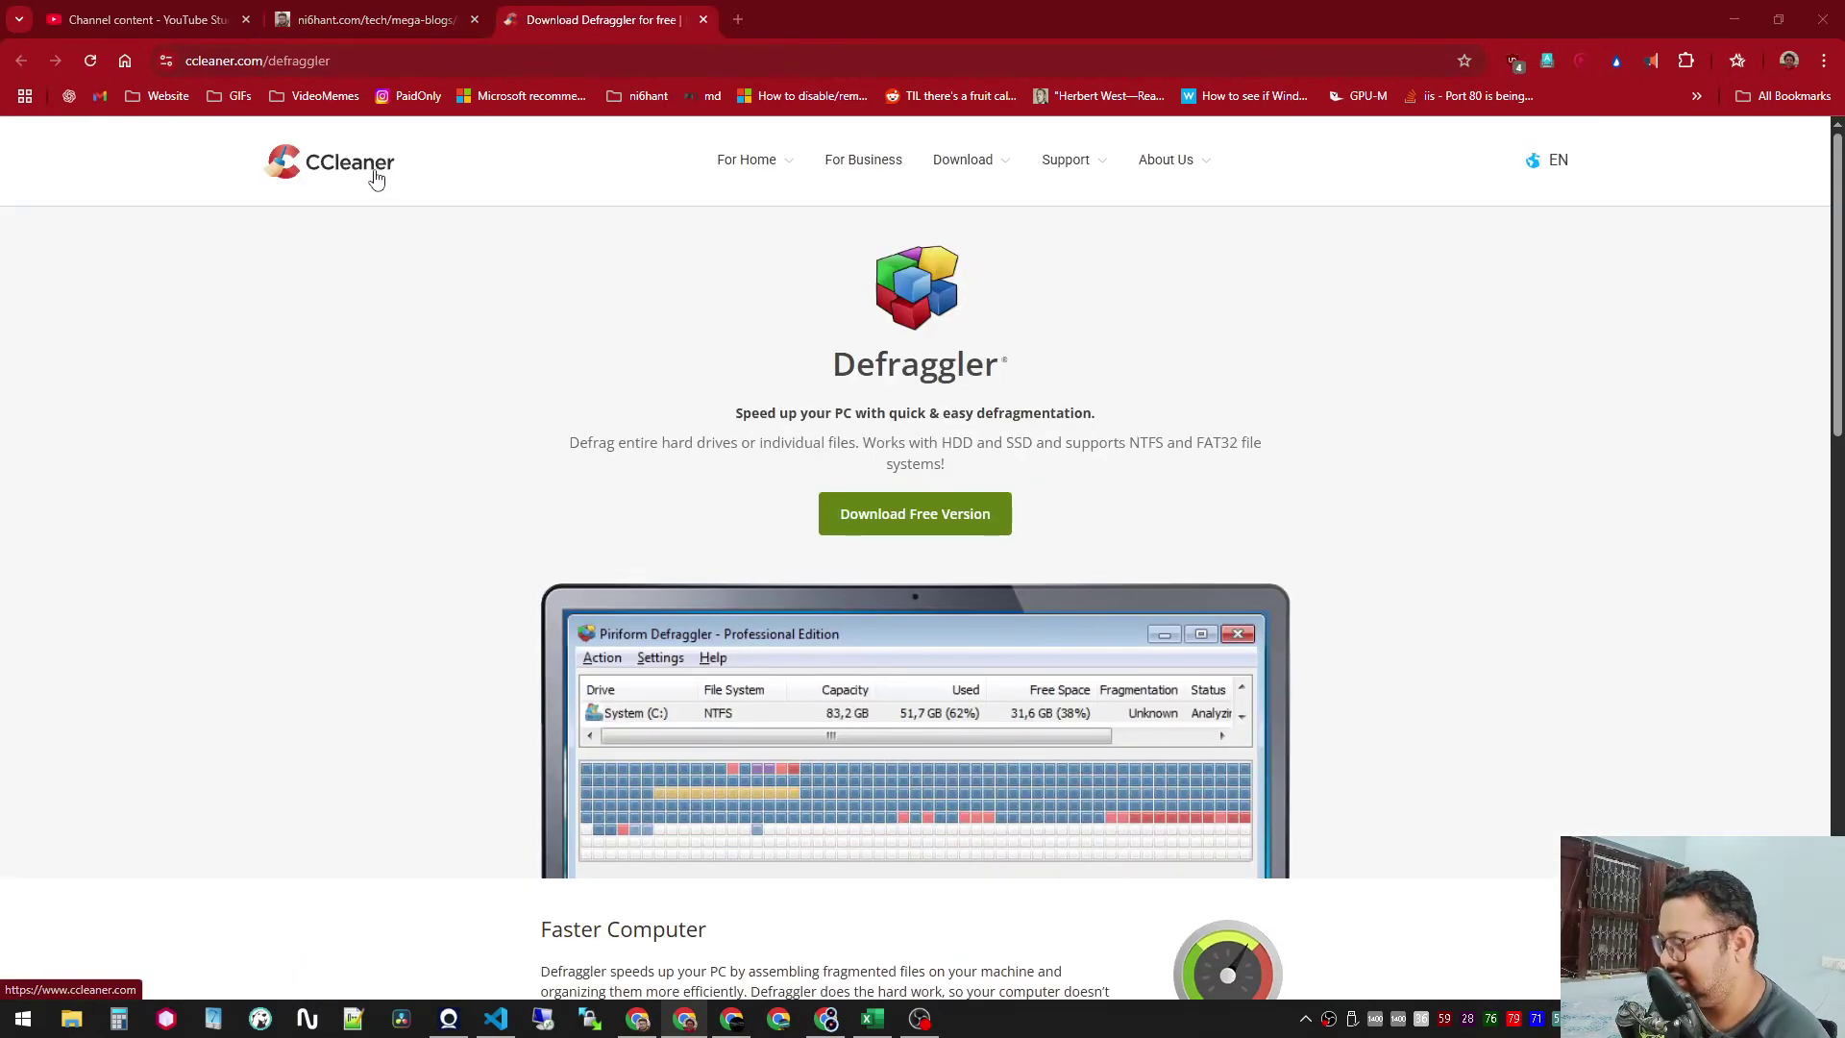
{"action": "key", "text": "super"}
{"action": "type", "text": "defragg"}
{"action": "key", "text": "BackSpace"}
{"action": "key", "text": "Escape"}
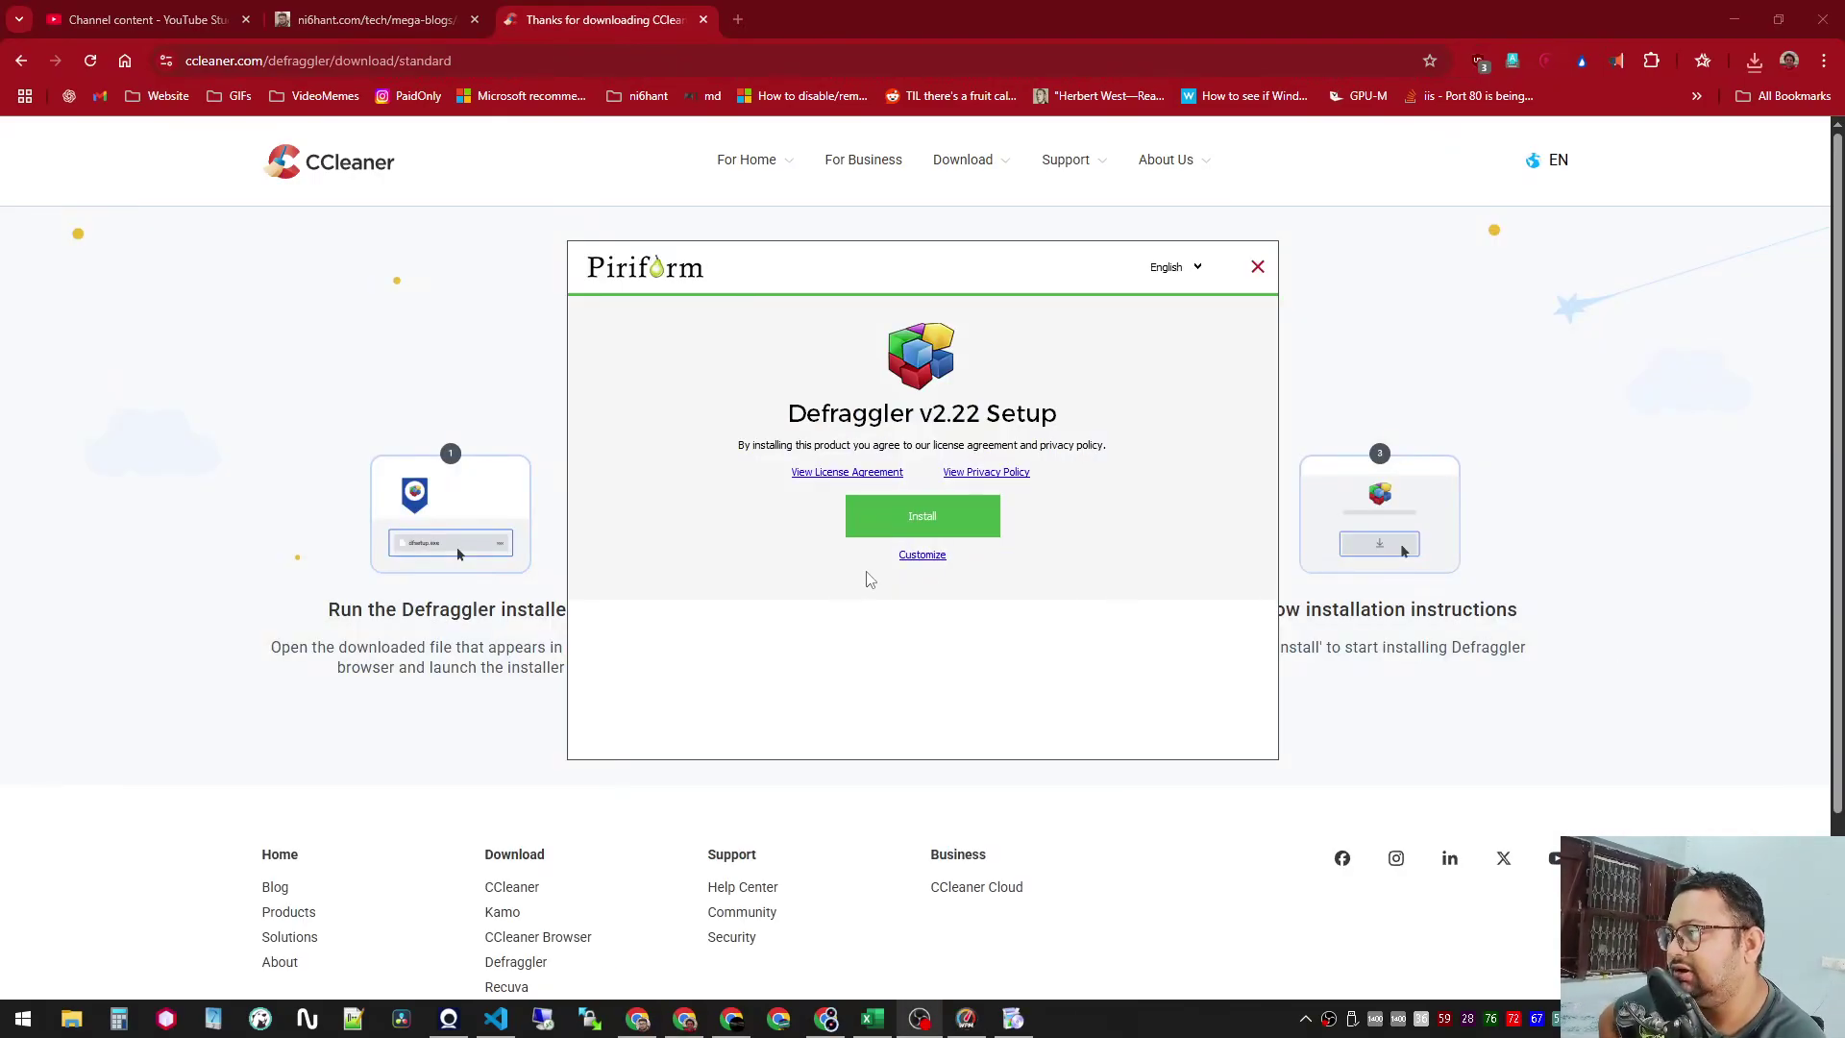
- Install Defraggler v2.22 with the default install options and run it, closing the download page
{"action": "left_click", "coordinate": [923, 556]}
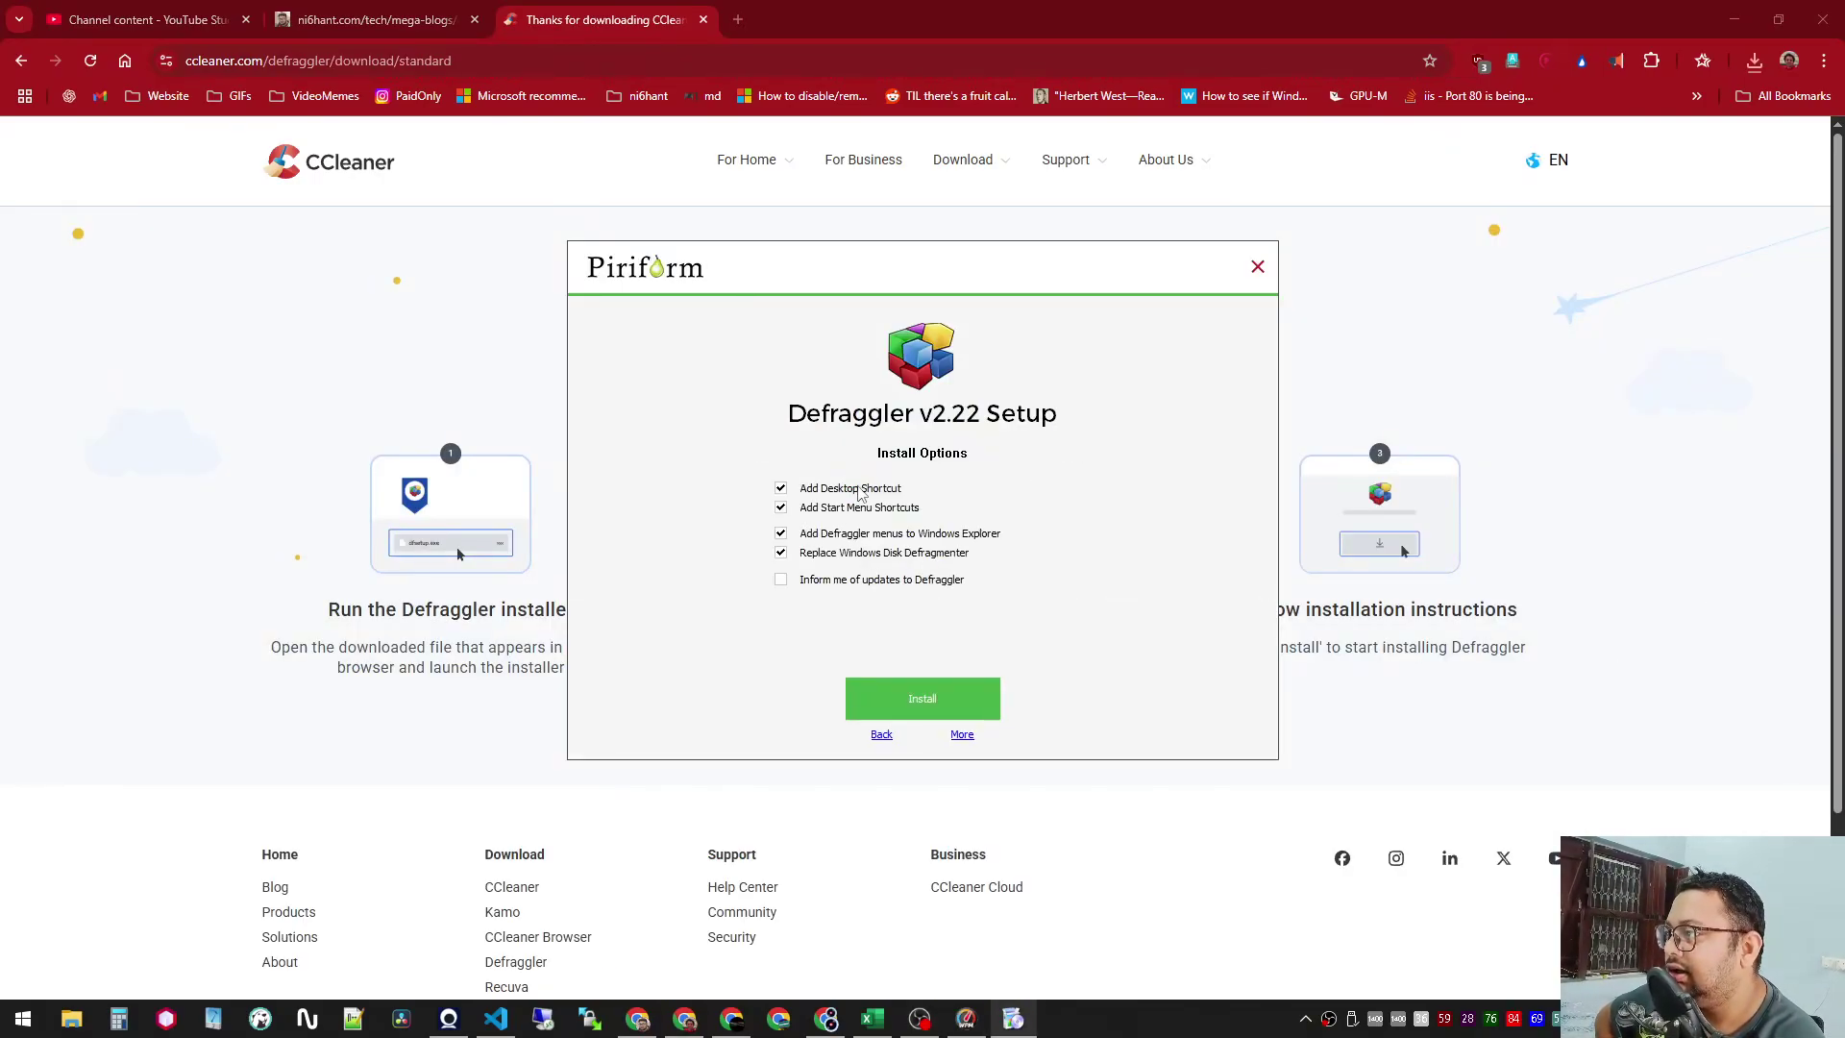
{"action": "left_click", "coordinate": [932, 715]}
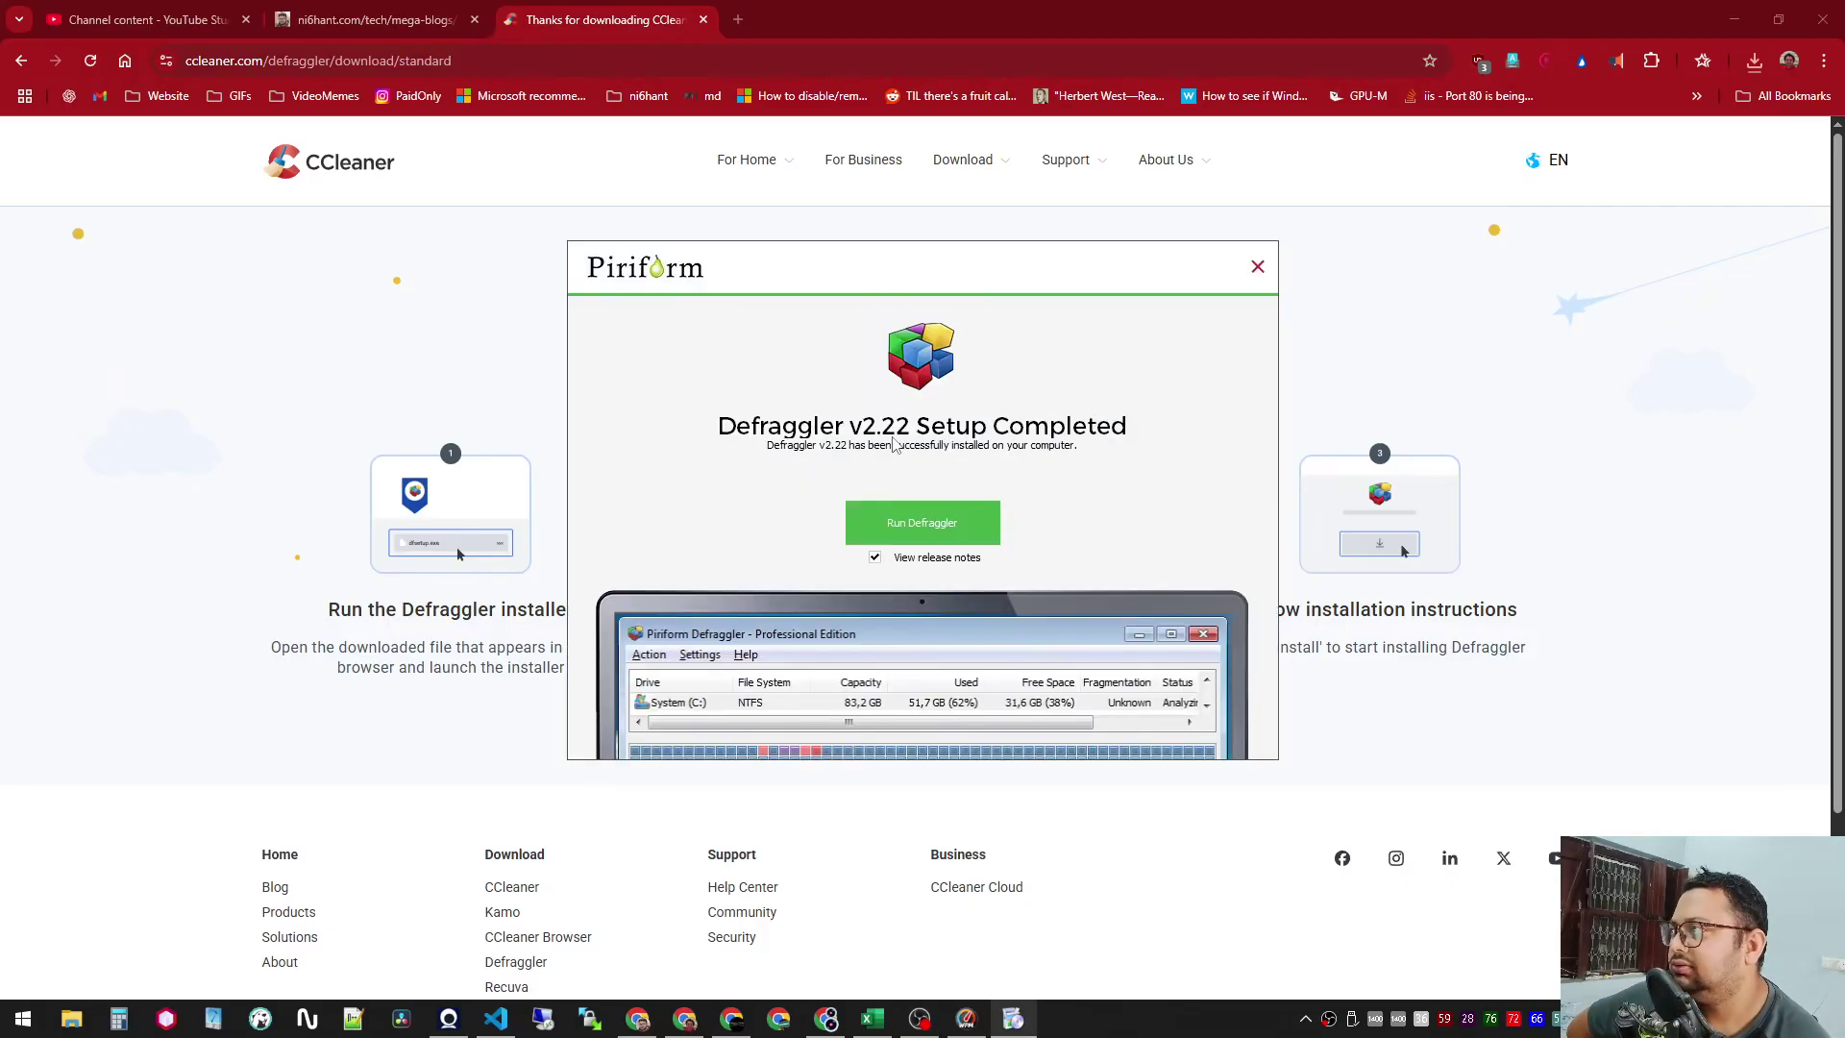
{"action": "left_click", "coordinate": [920, 529]}
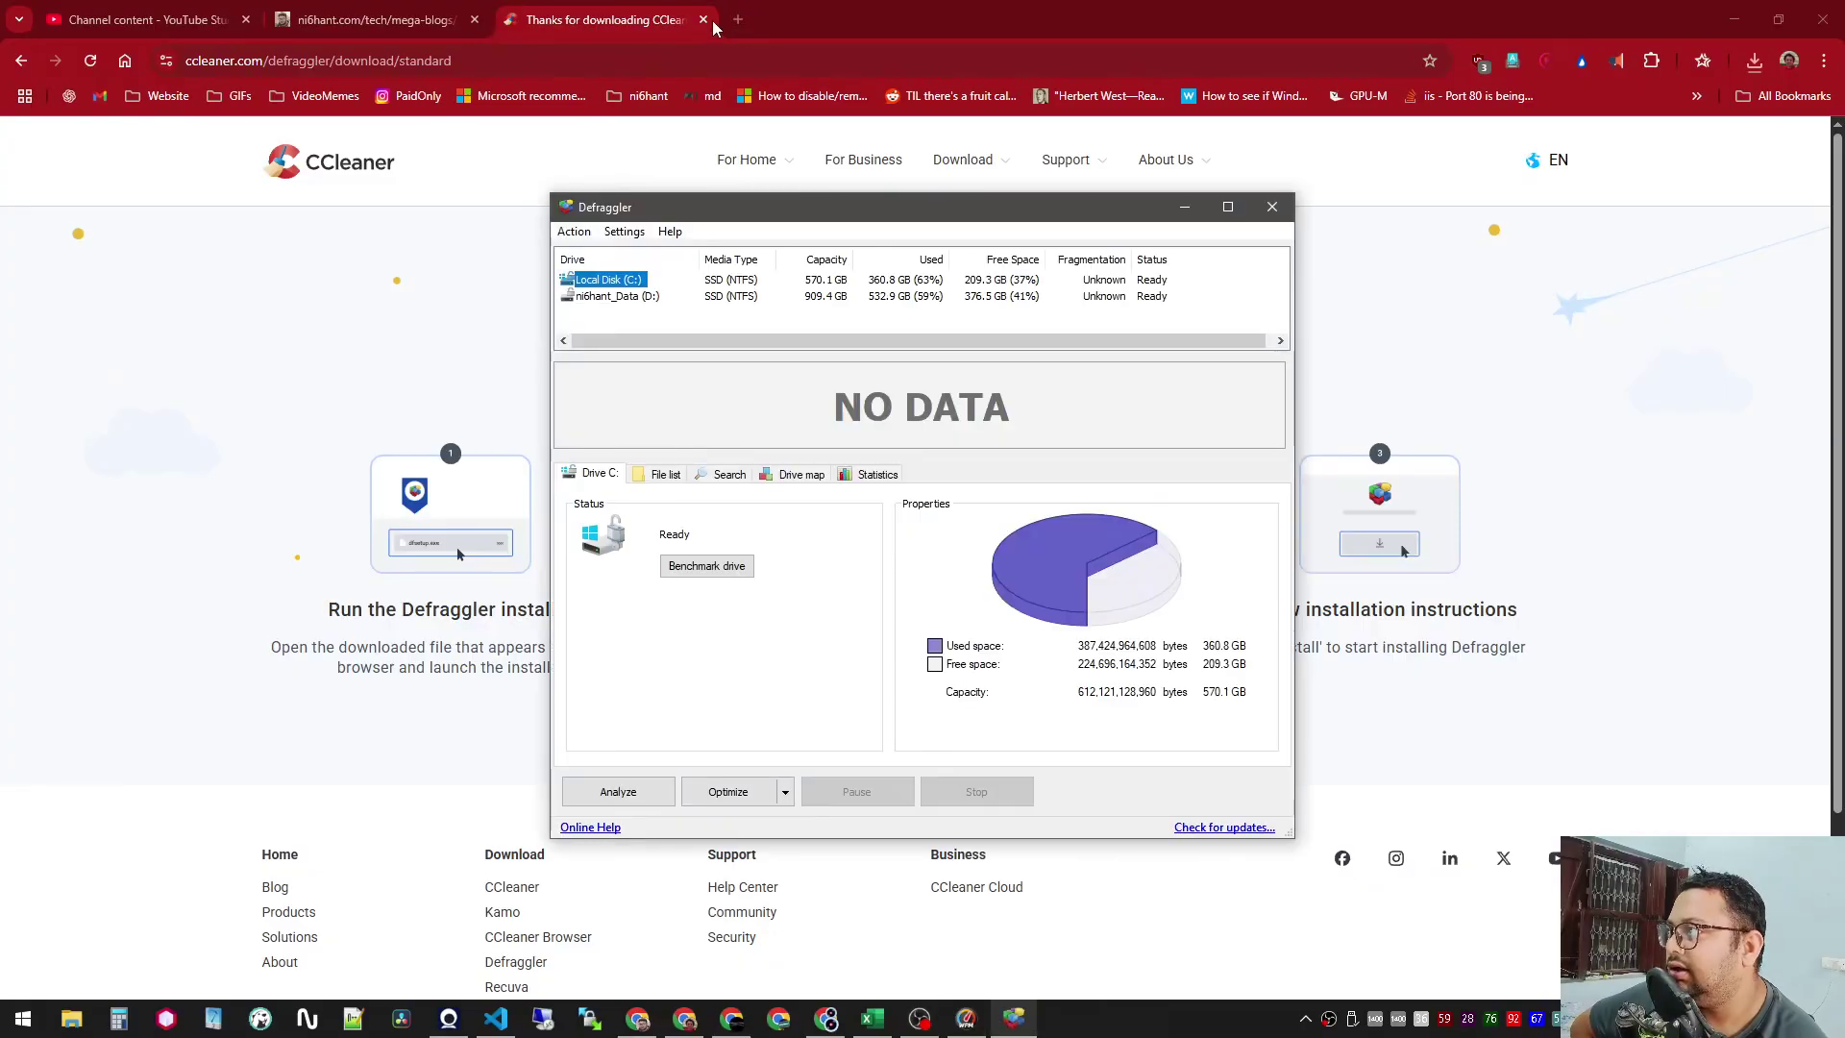
{"action": "left_click", "coordinate": [703, 19]}
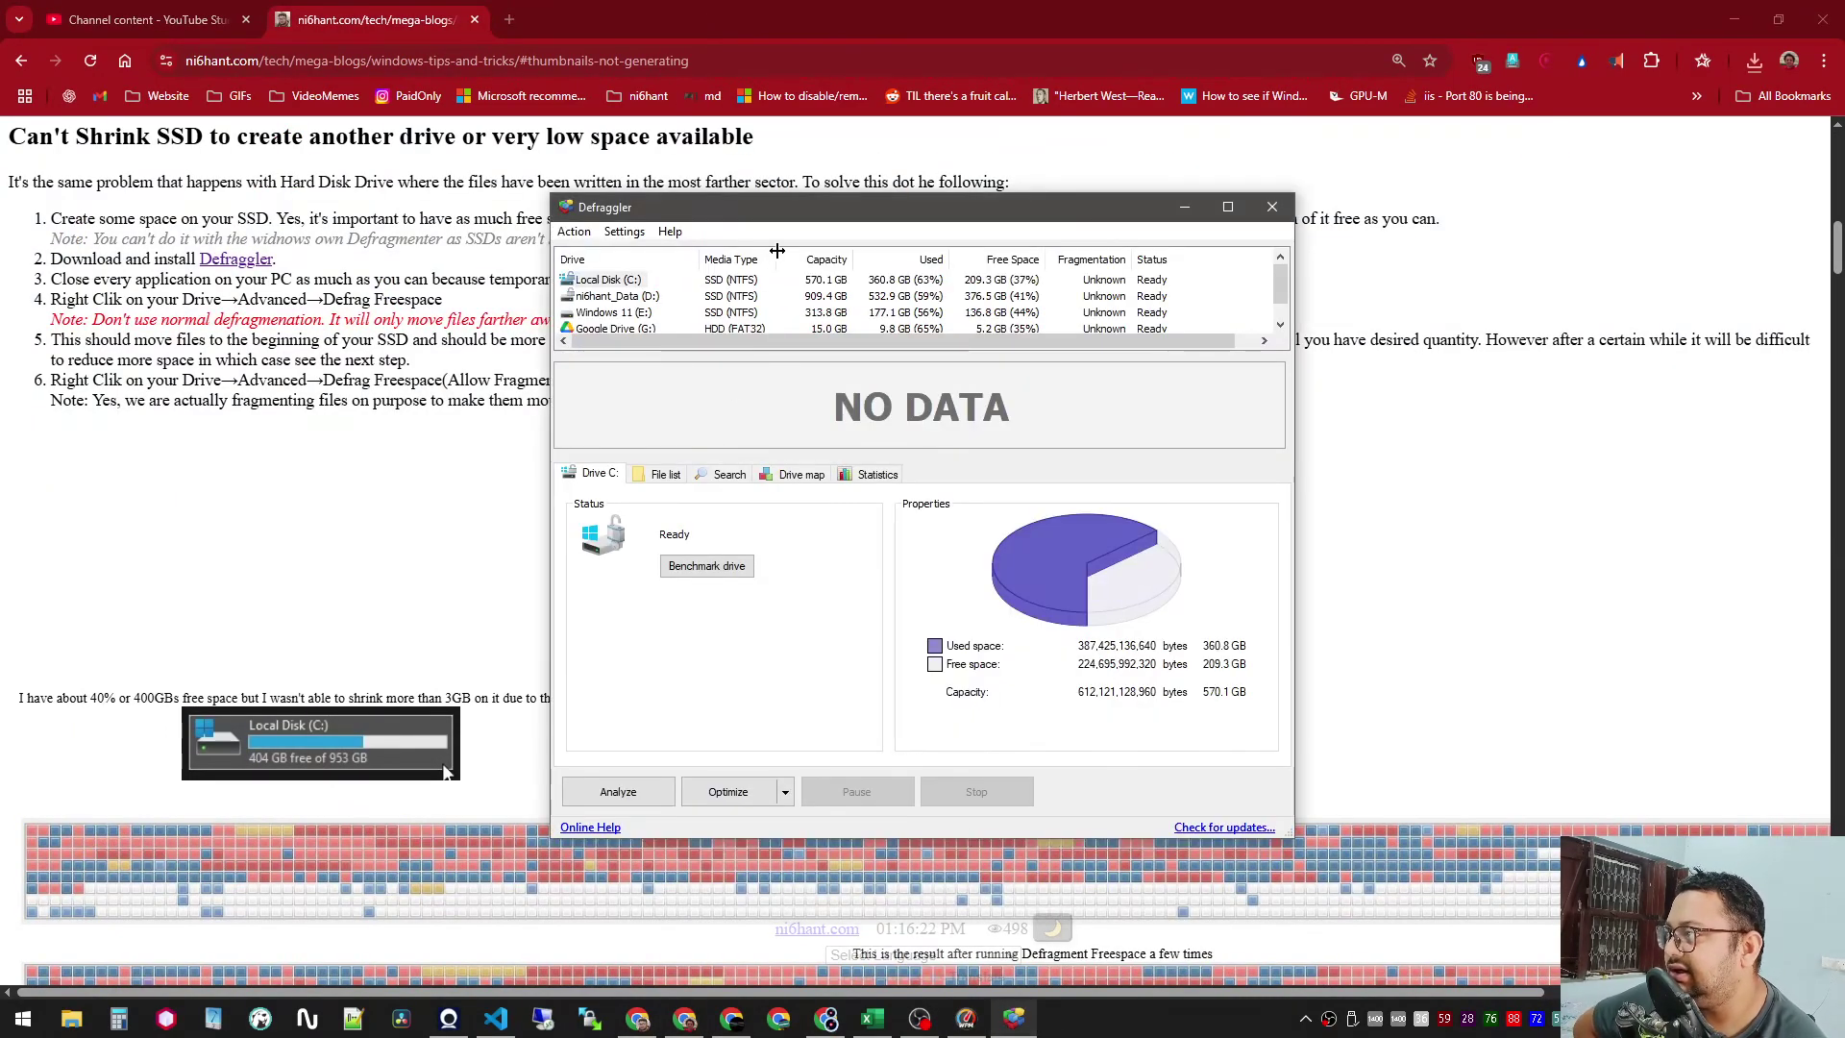
- View the advanced operations for Local Disk (C:), including Defrag Freespace and Defrag Freespace (allow fragmentation), without running any
{"action": "right_click", "coordinate": [615, 246]}
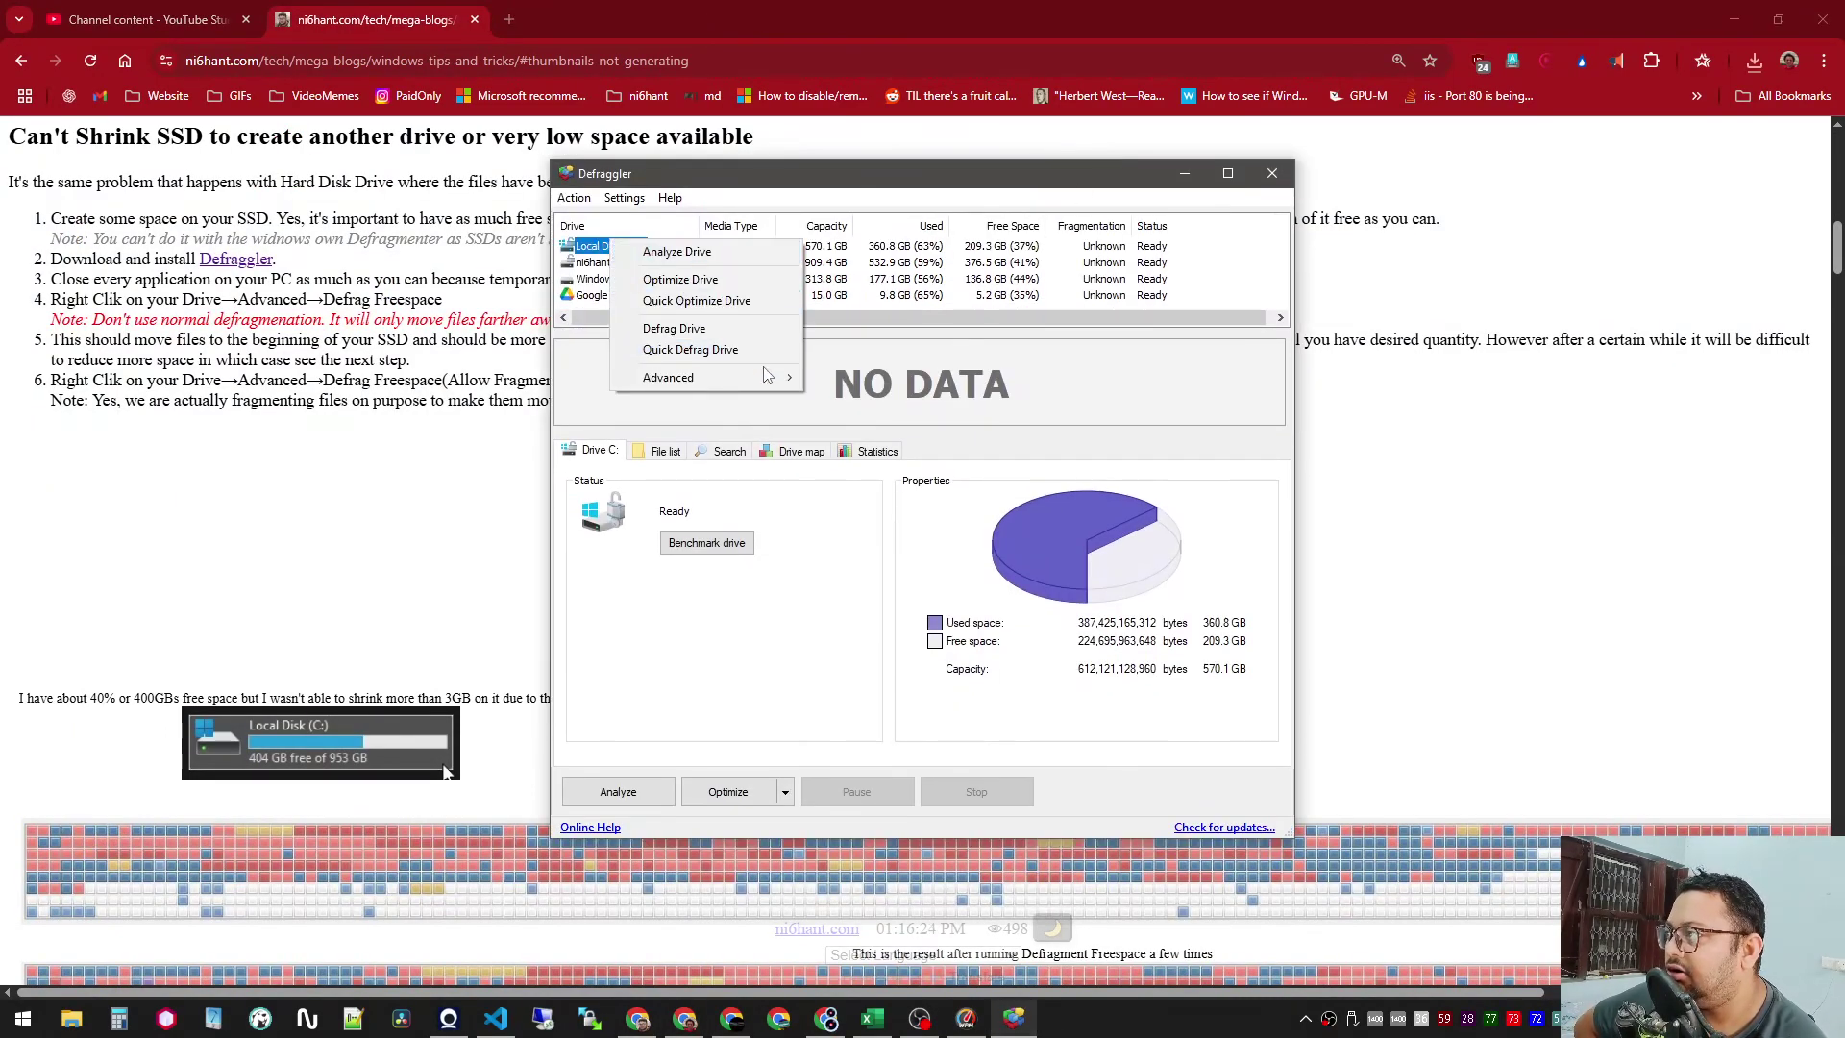
{"action": "mouse_move", "coordinate": [758, 384]}
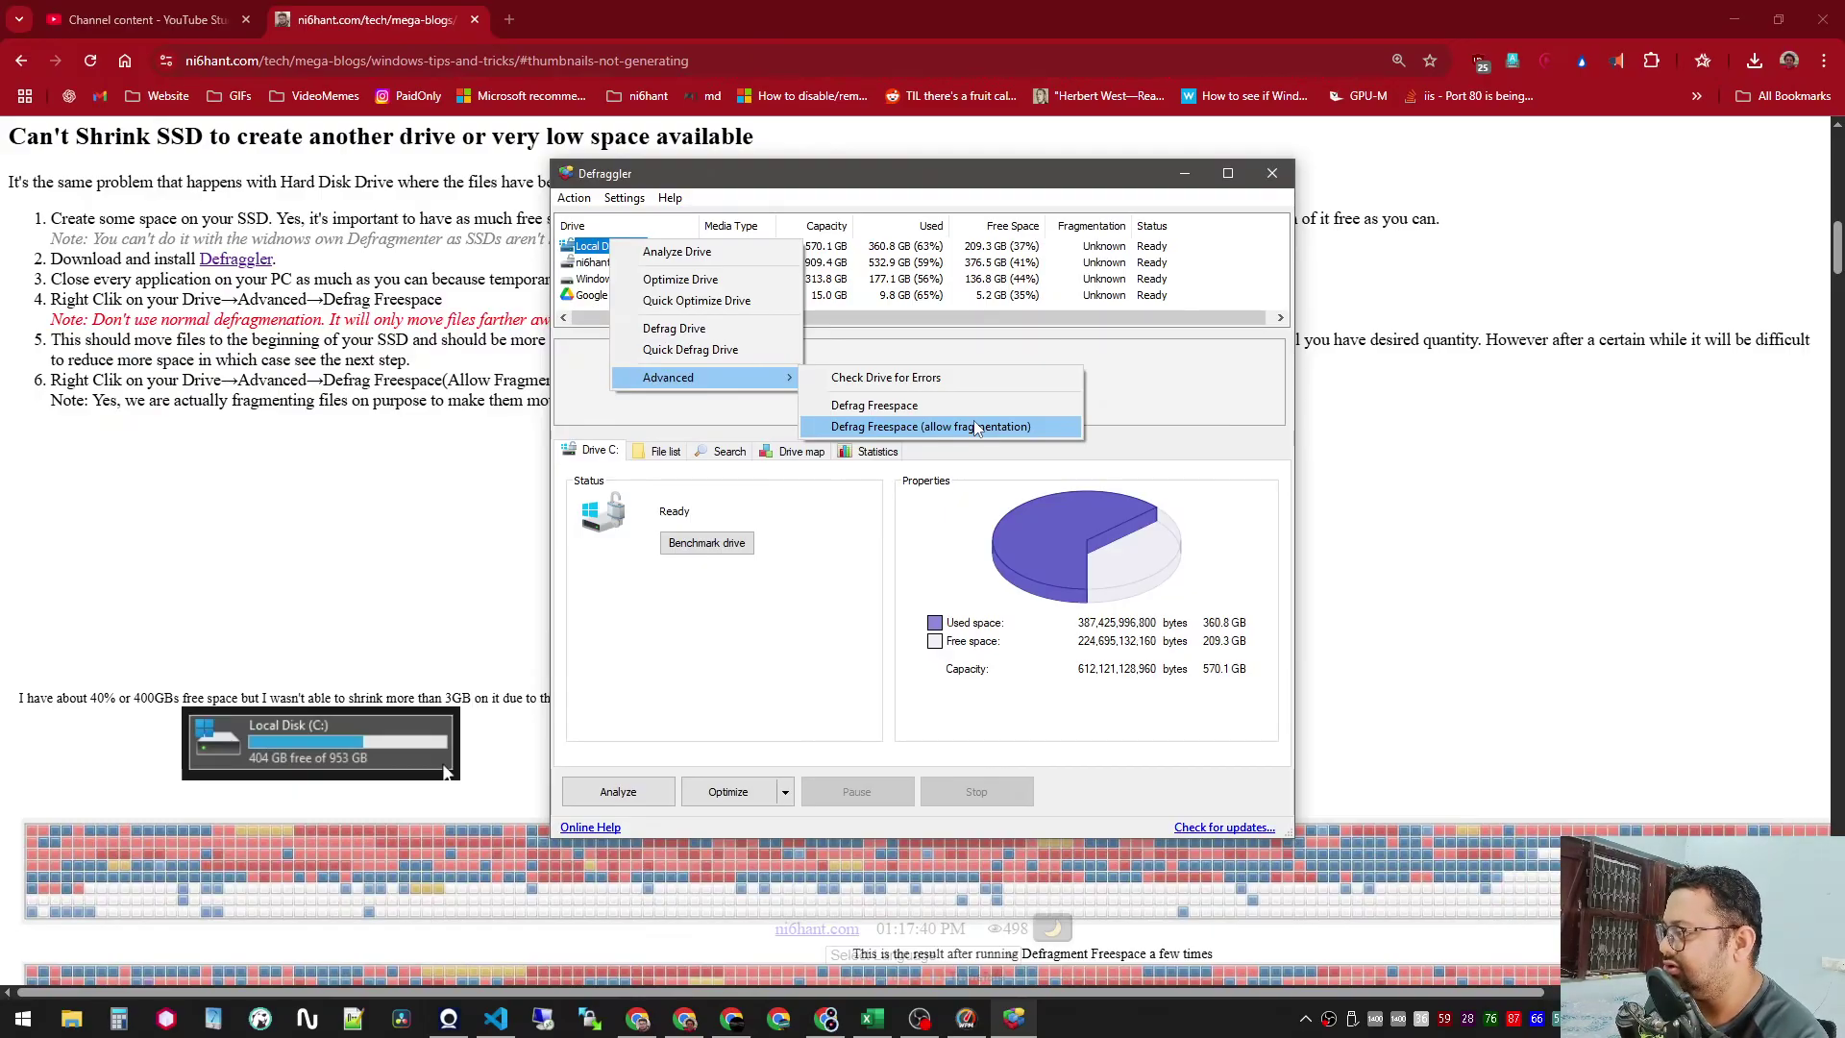
{"action": "left_click", "coordinate": [775, 659]}
- Launch HWiNFO from a system search and allow it to make changes to the computer
{"action": "key", "text": "super"}
{"action": "type", "text": "hwinfo"}
{"action": "key", "text": "Return"}
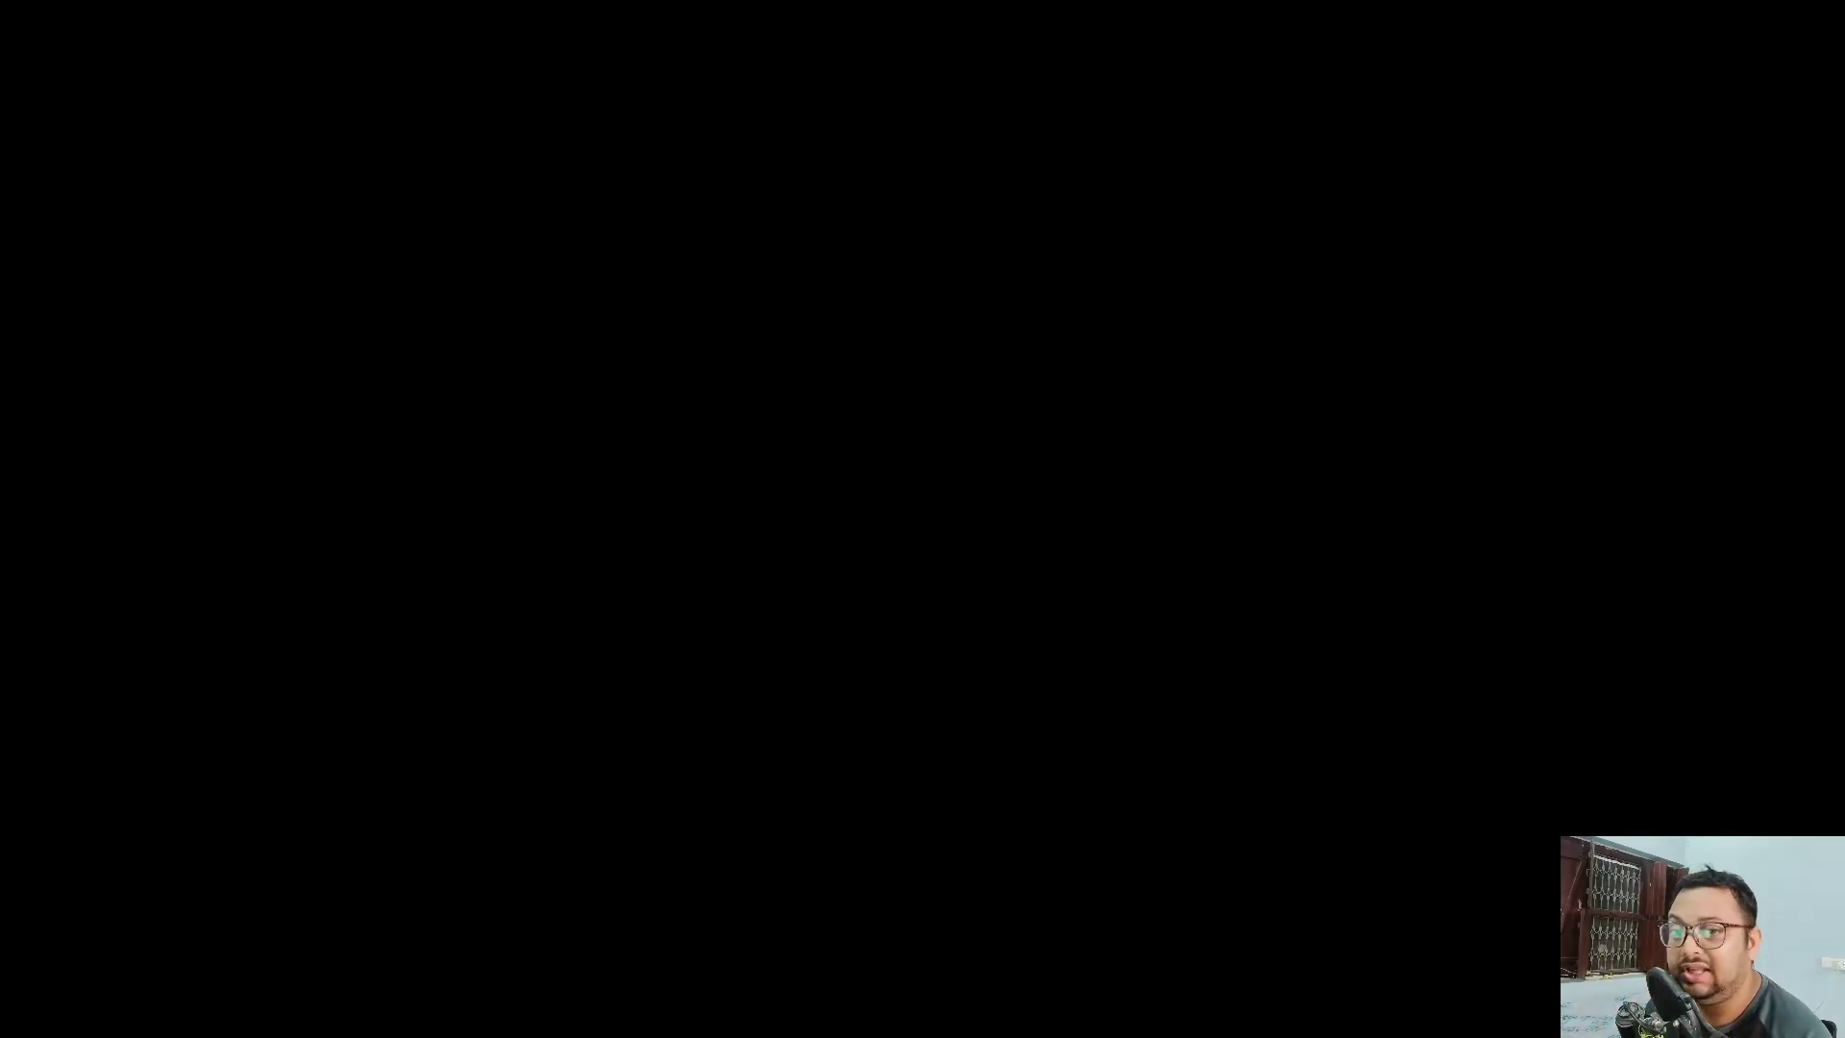
{"action": "key", "text": "alt+y"}
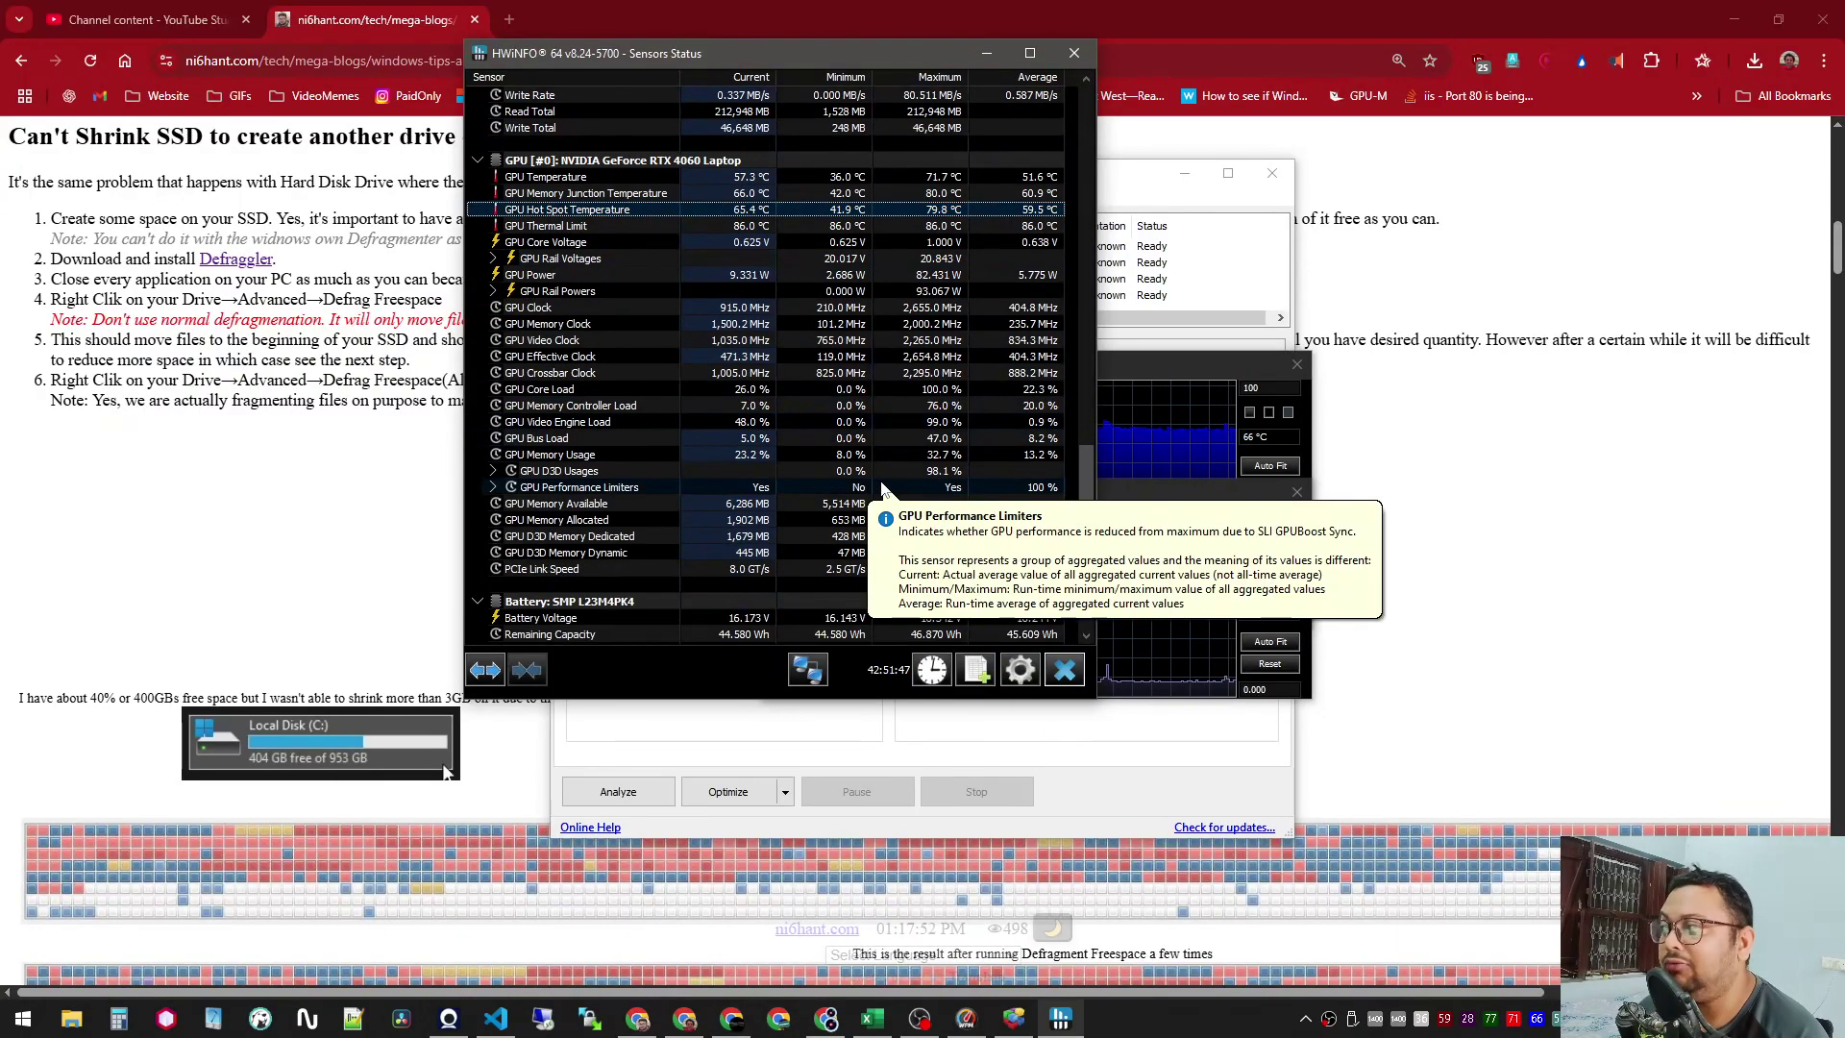
- Return to the article and highlight the first instruction's warning about drives at 90% space
{"action": "left_click", "coordinate": [553, 273]}
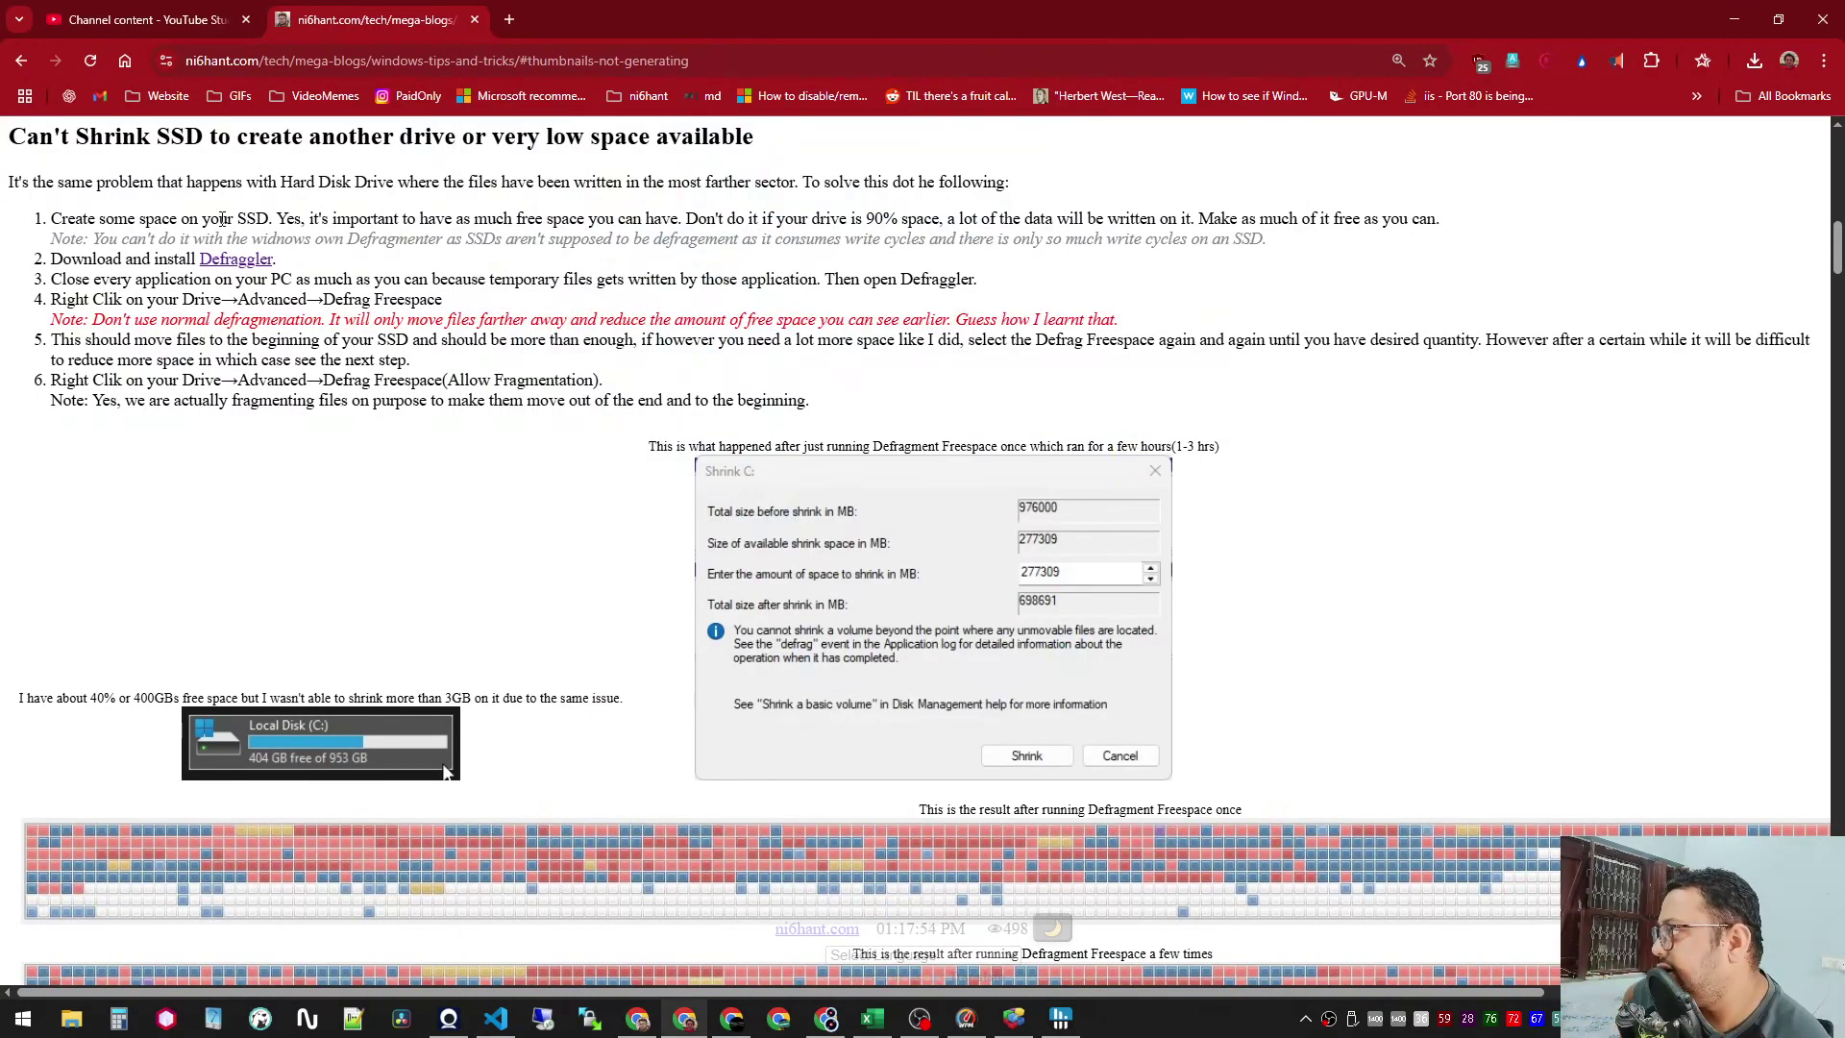
{"action": "left_click_drag", "start_coordinate": [287, 219], "coordinate": [1036, 219]}
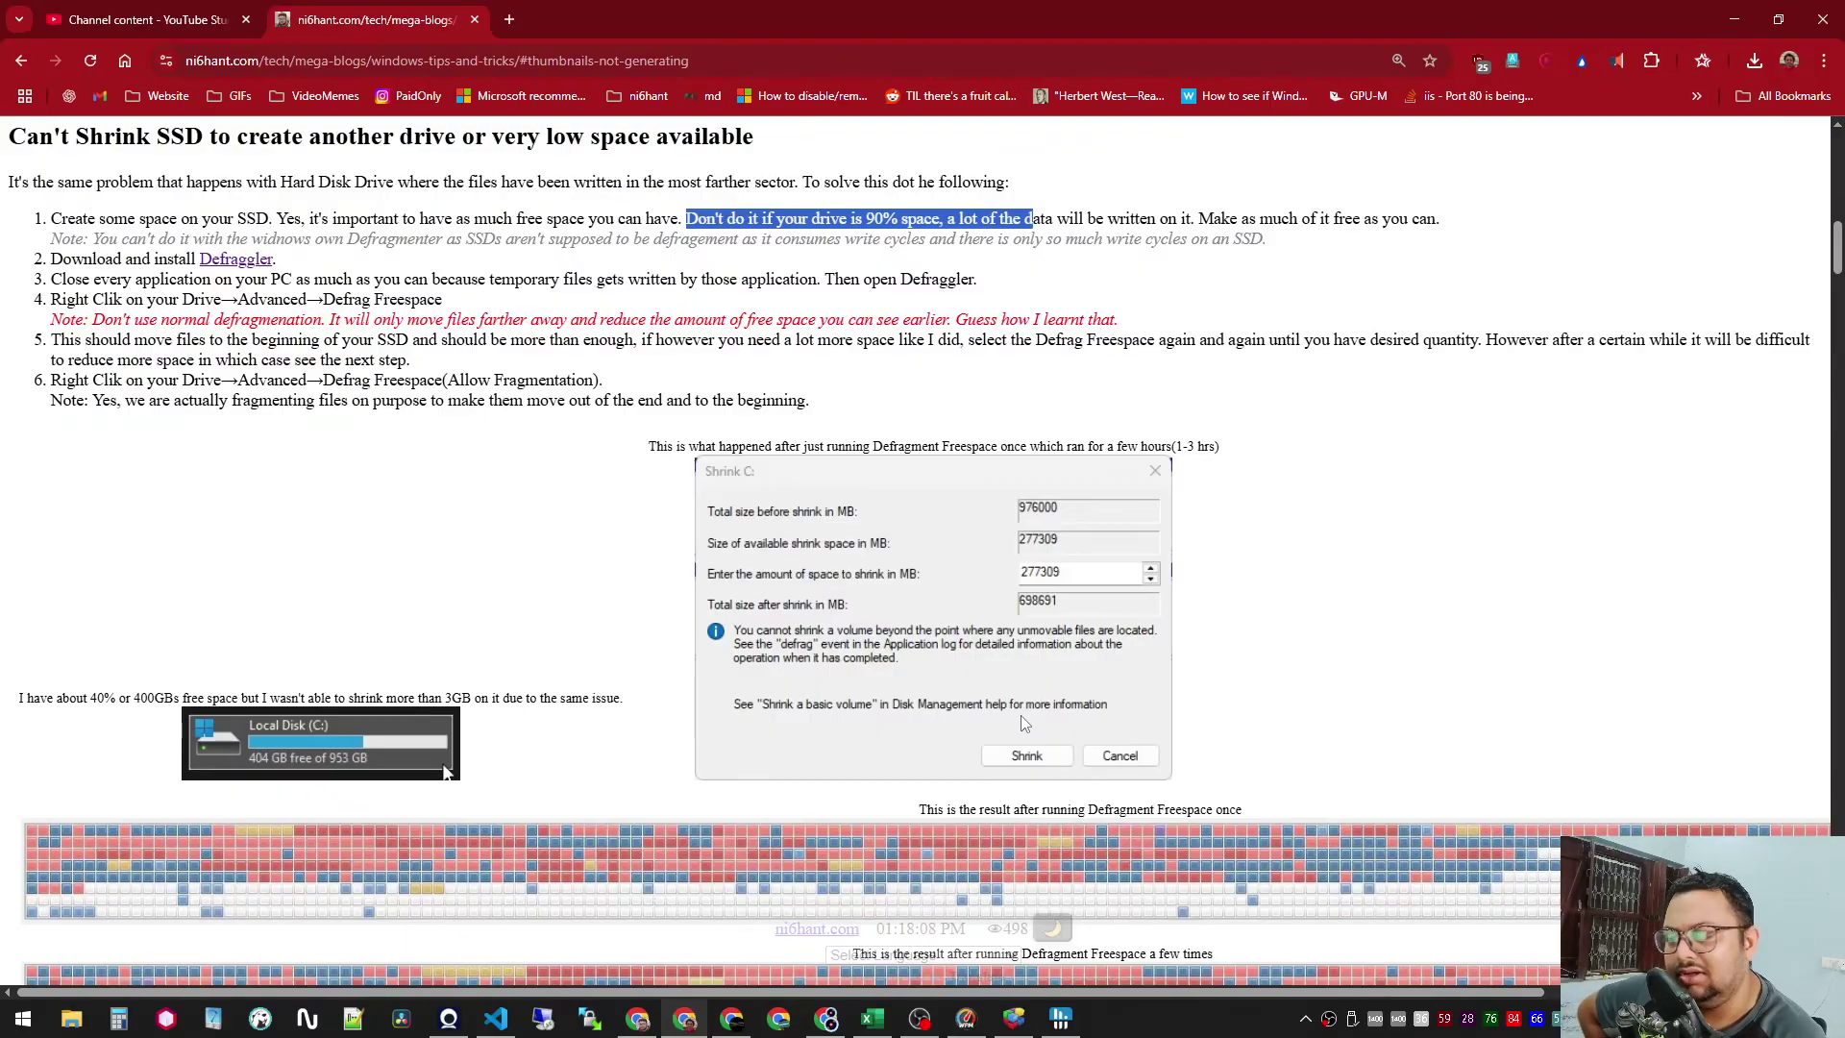
- Examine the Read Total and Write Total sensors of the C:/E: and D: drives in HWiNFO, closing it when done
{"action": "left_click", "coordinate": [1061, 1019]}
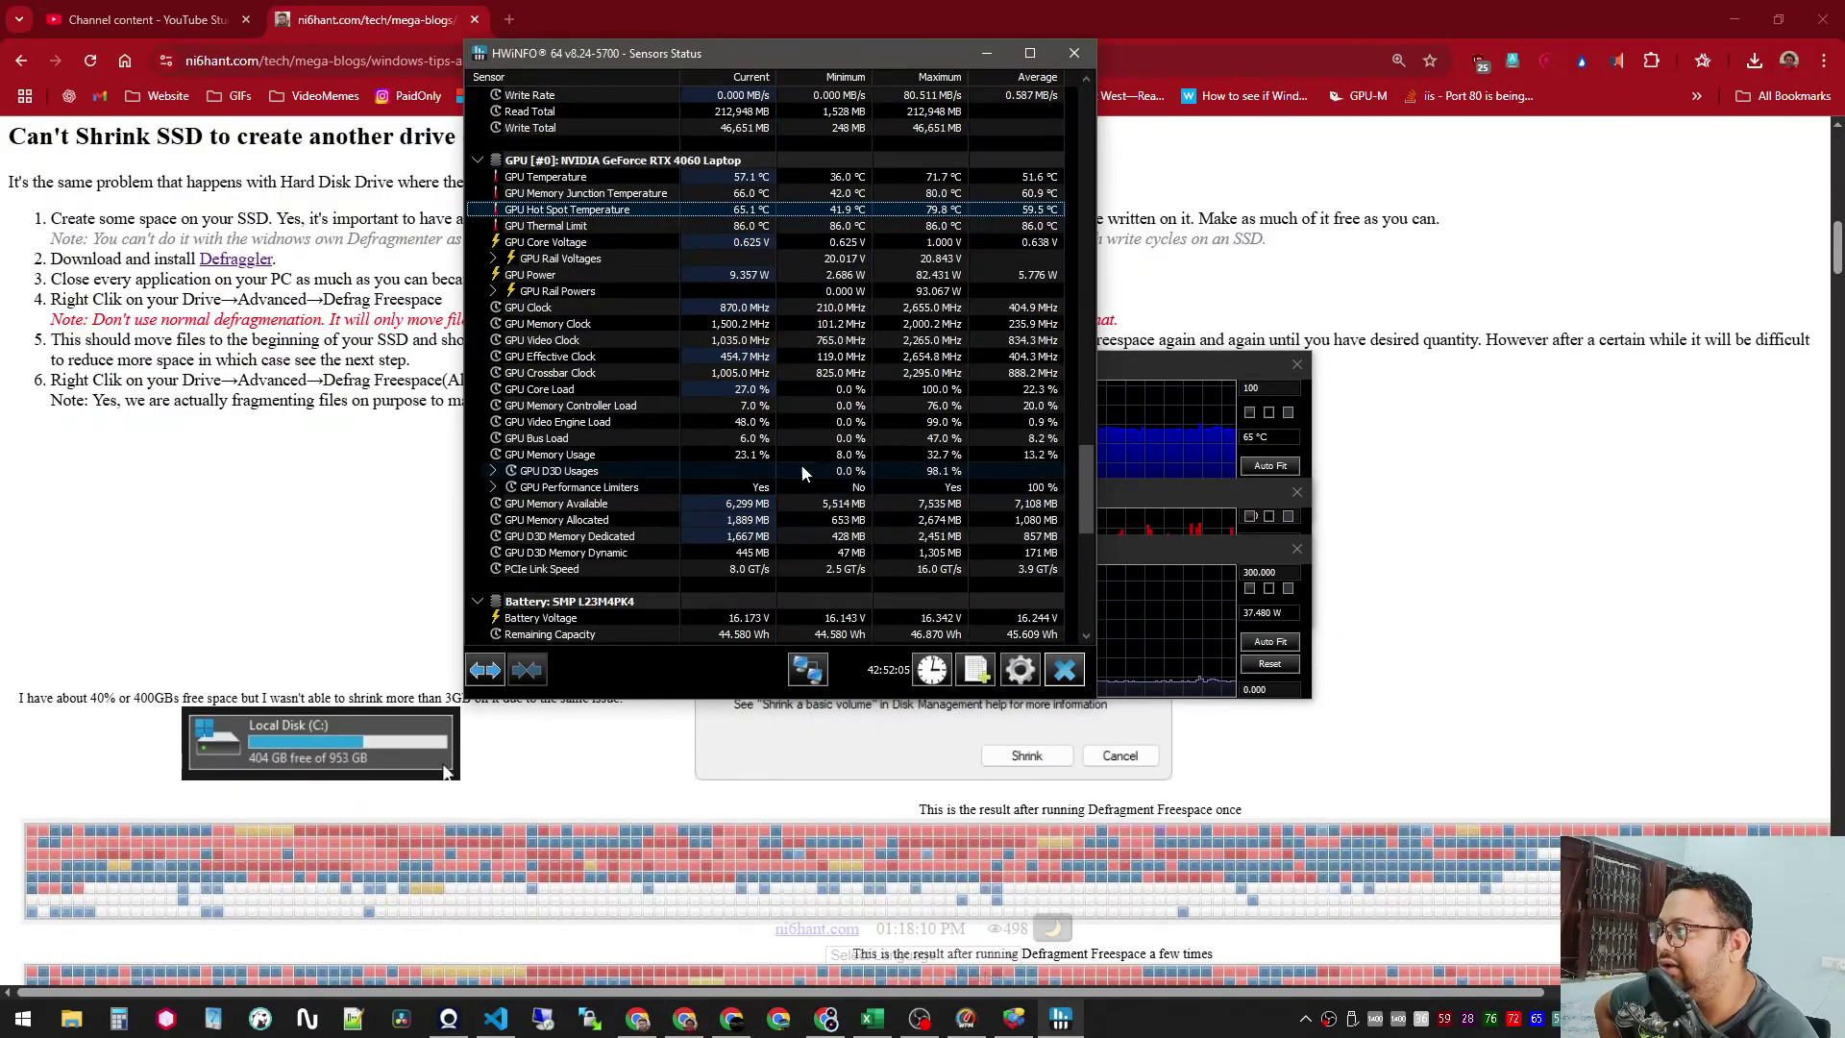
{"action": "scroll", "coordinate": [711, 462], "scroll_direction": "up", "scroll_amount": 10}
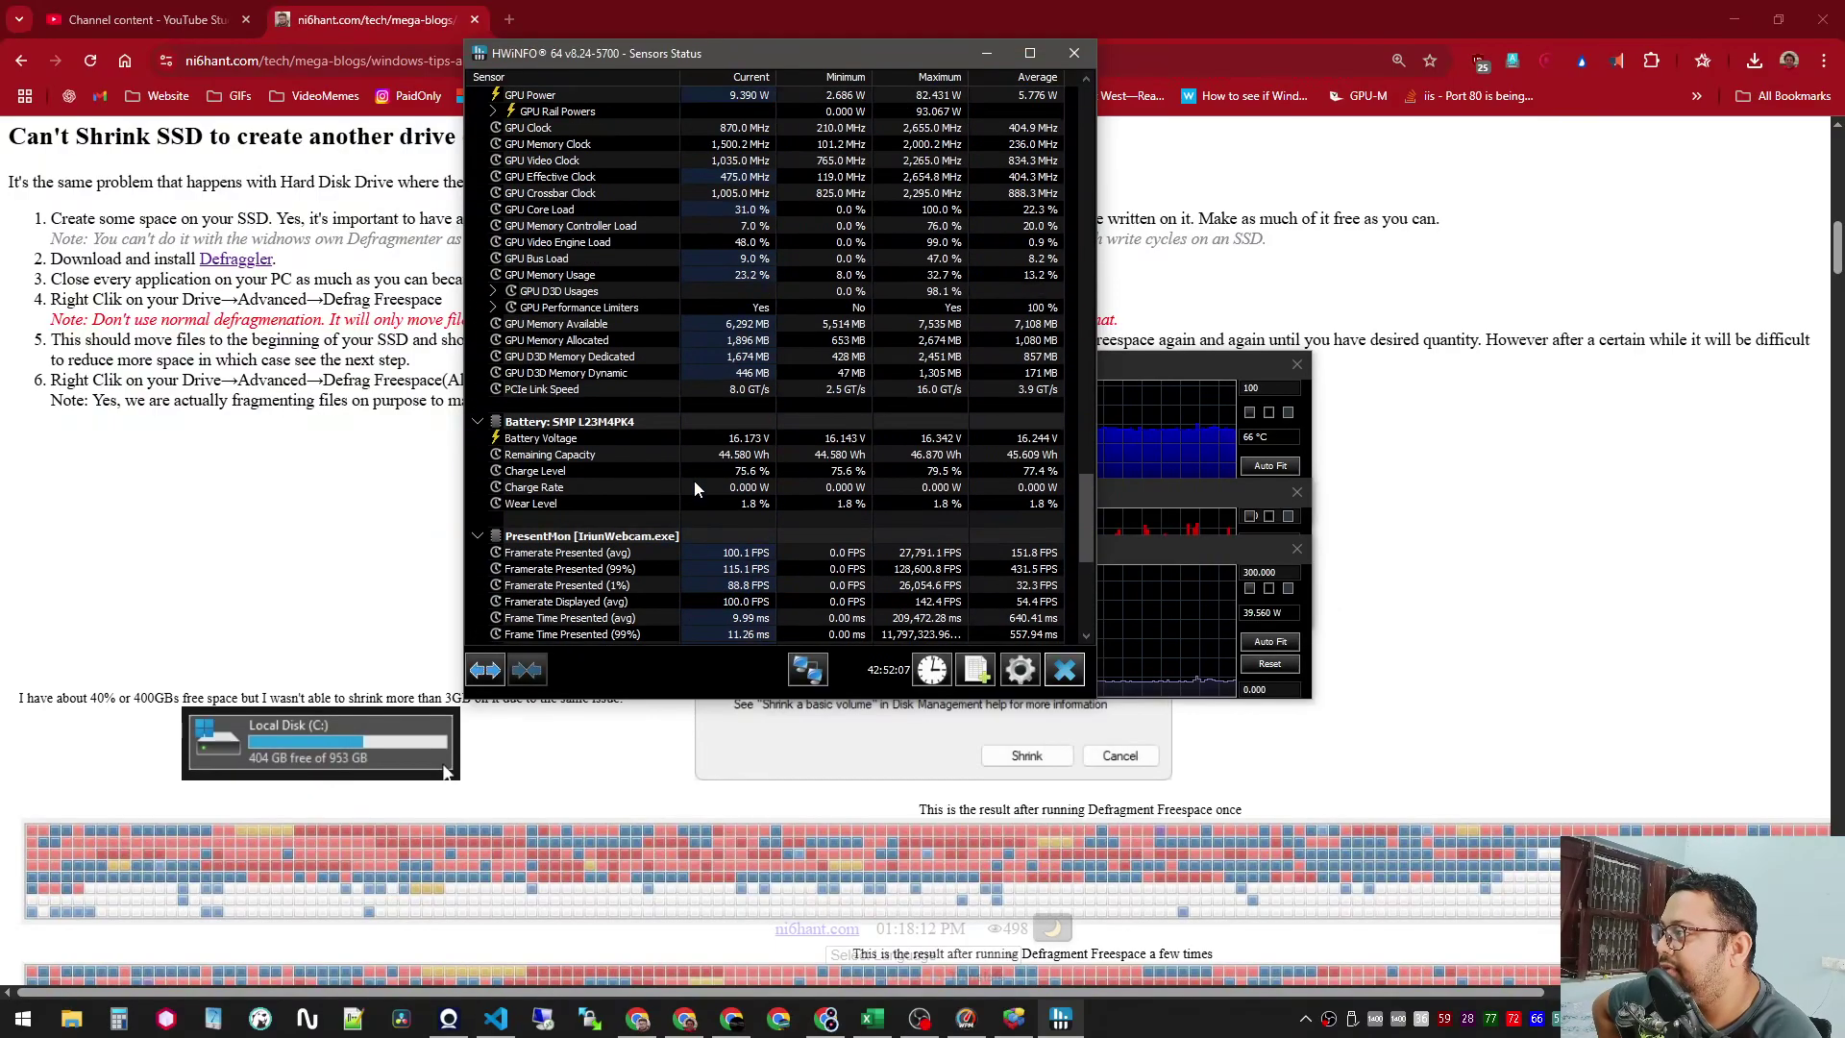
{"action": "scroll", "coordinate": [697, 488], "scroll_direction": "up", "scroll_amount": 9}
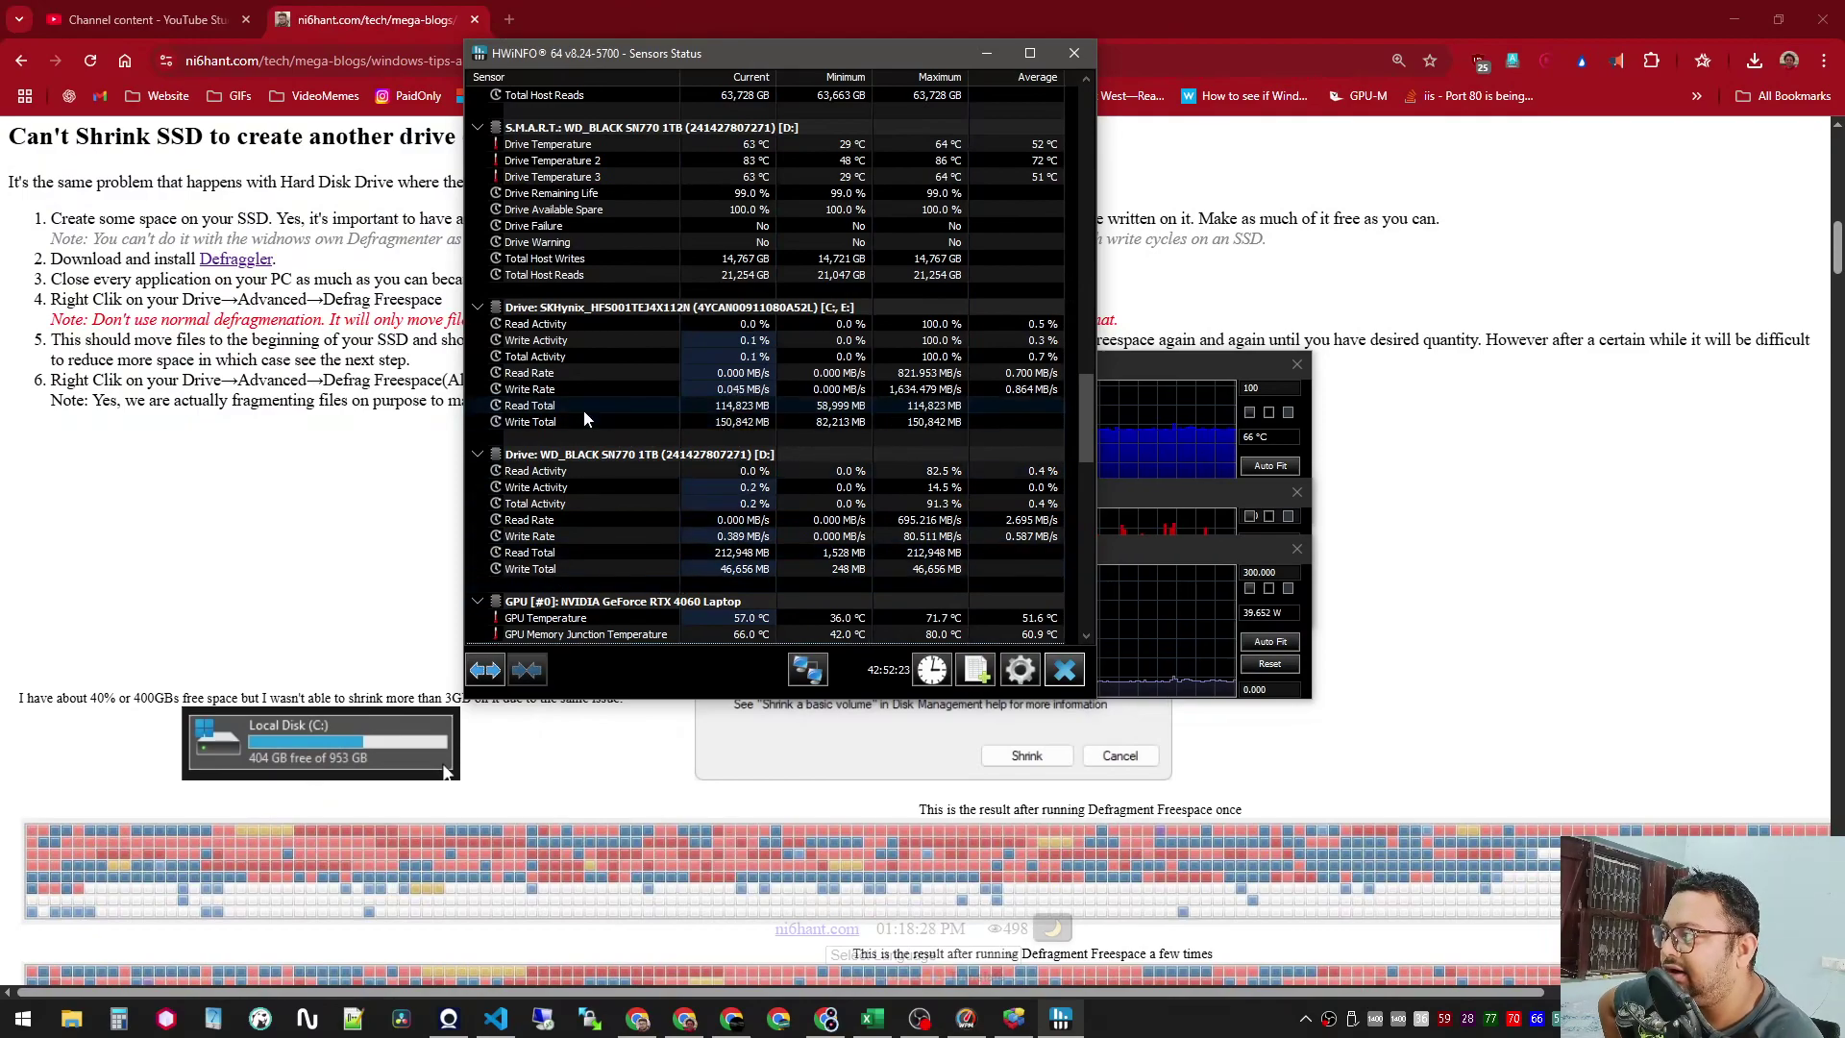
{"action": "left_click", "coordinate": [555, 408]}
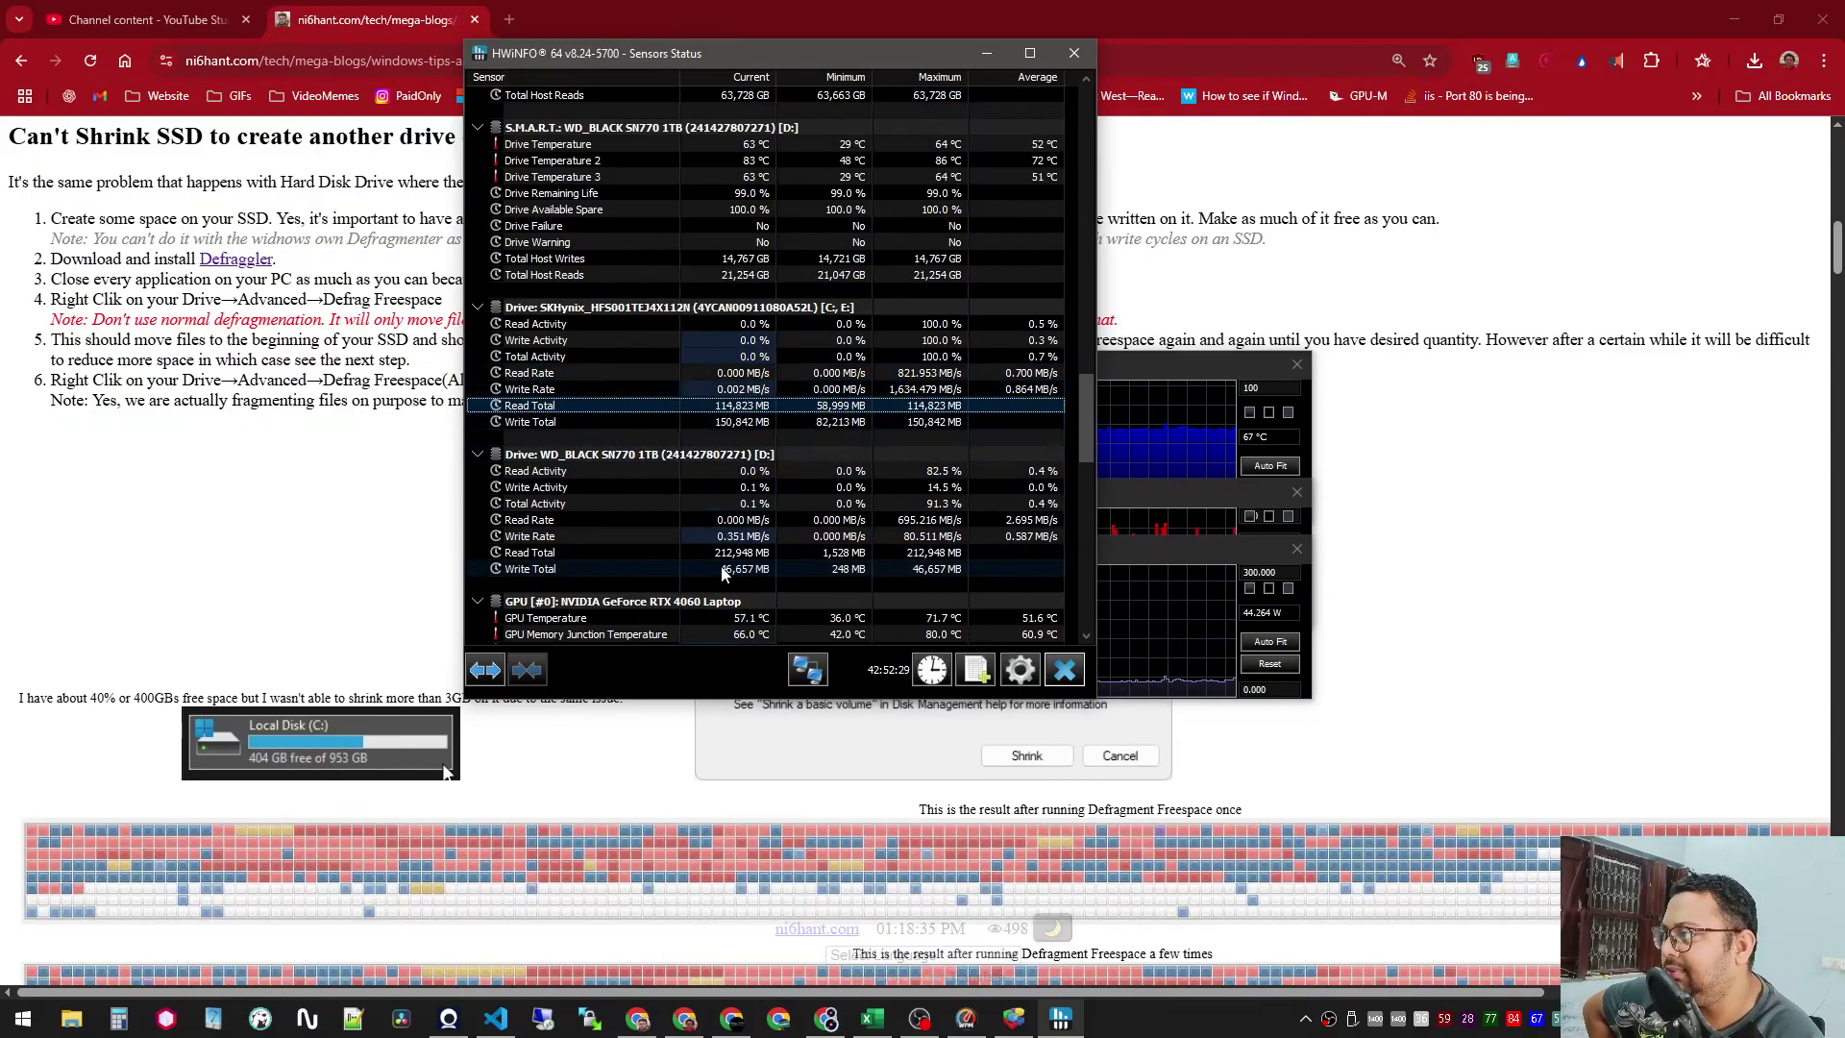
{"action": "left_click", "coordinate": [890, 553]}
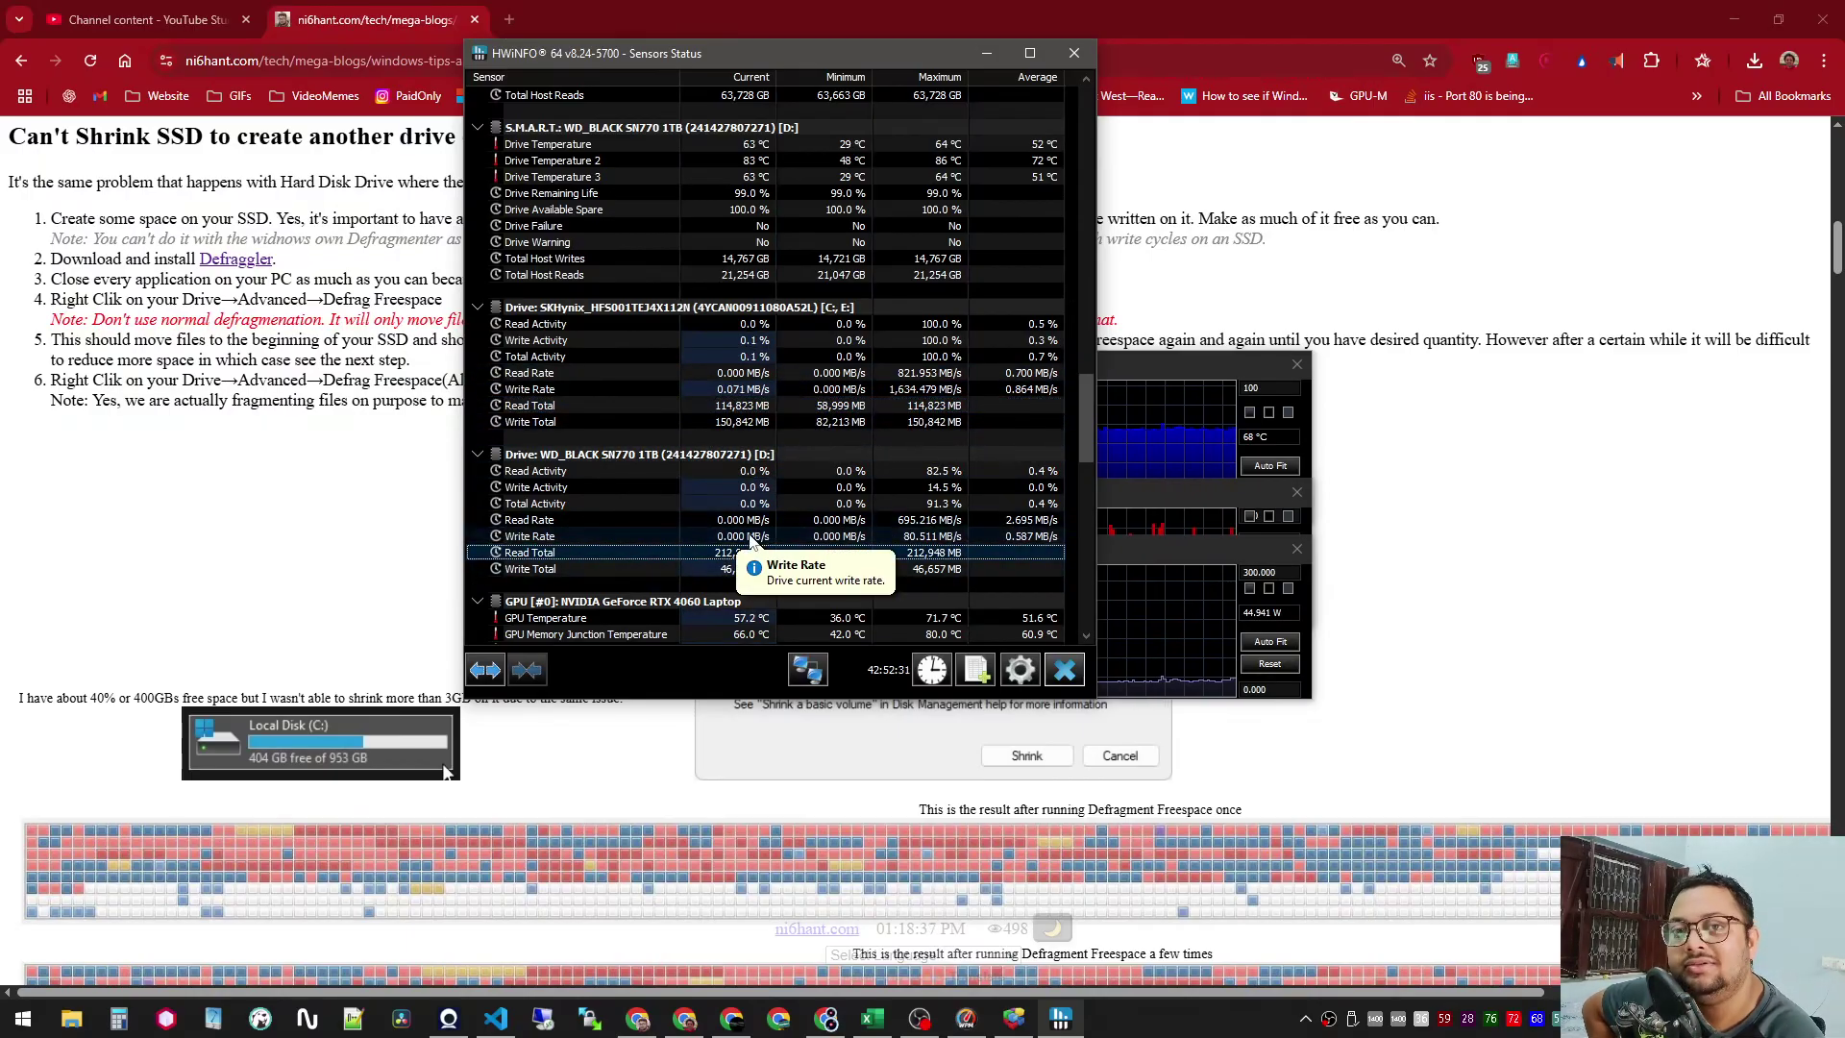
{"action": "left_click", "coordinate": [703, 405]}
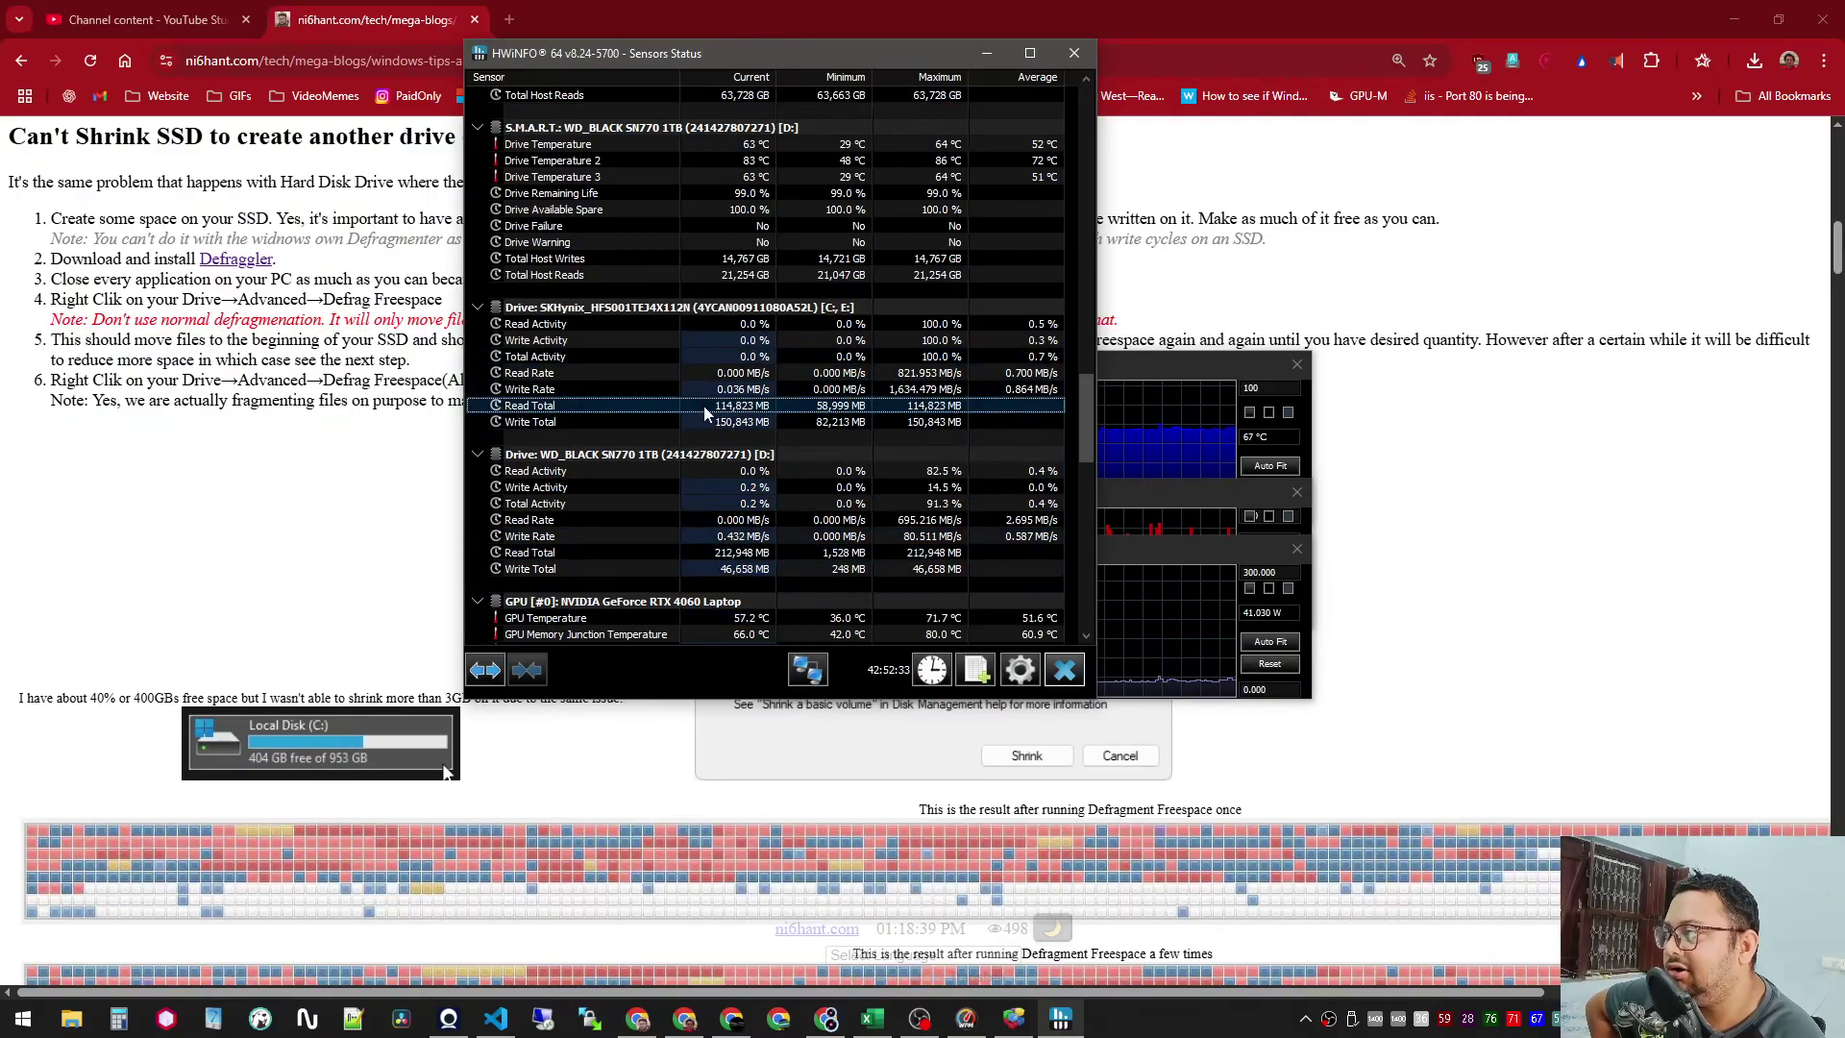
{"action": "left_click", "coordinate": [609, 426]}
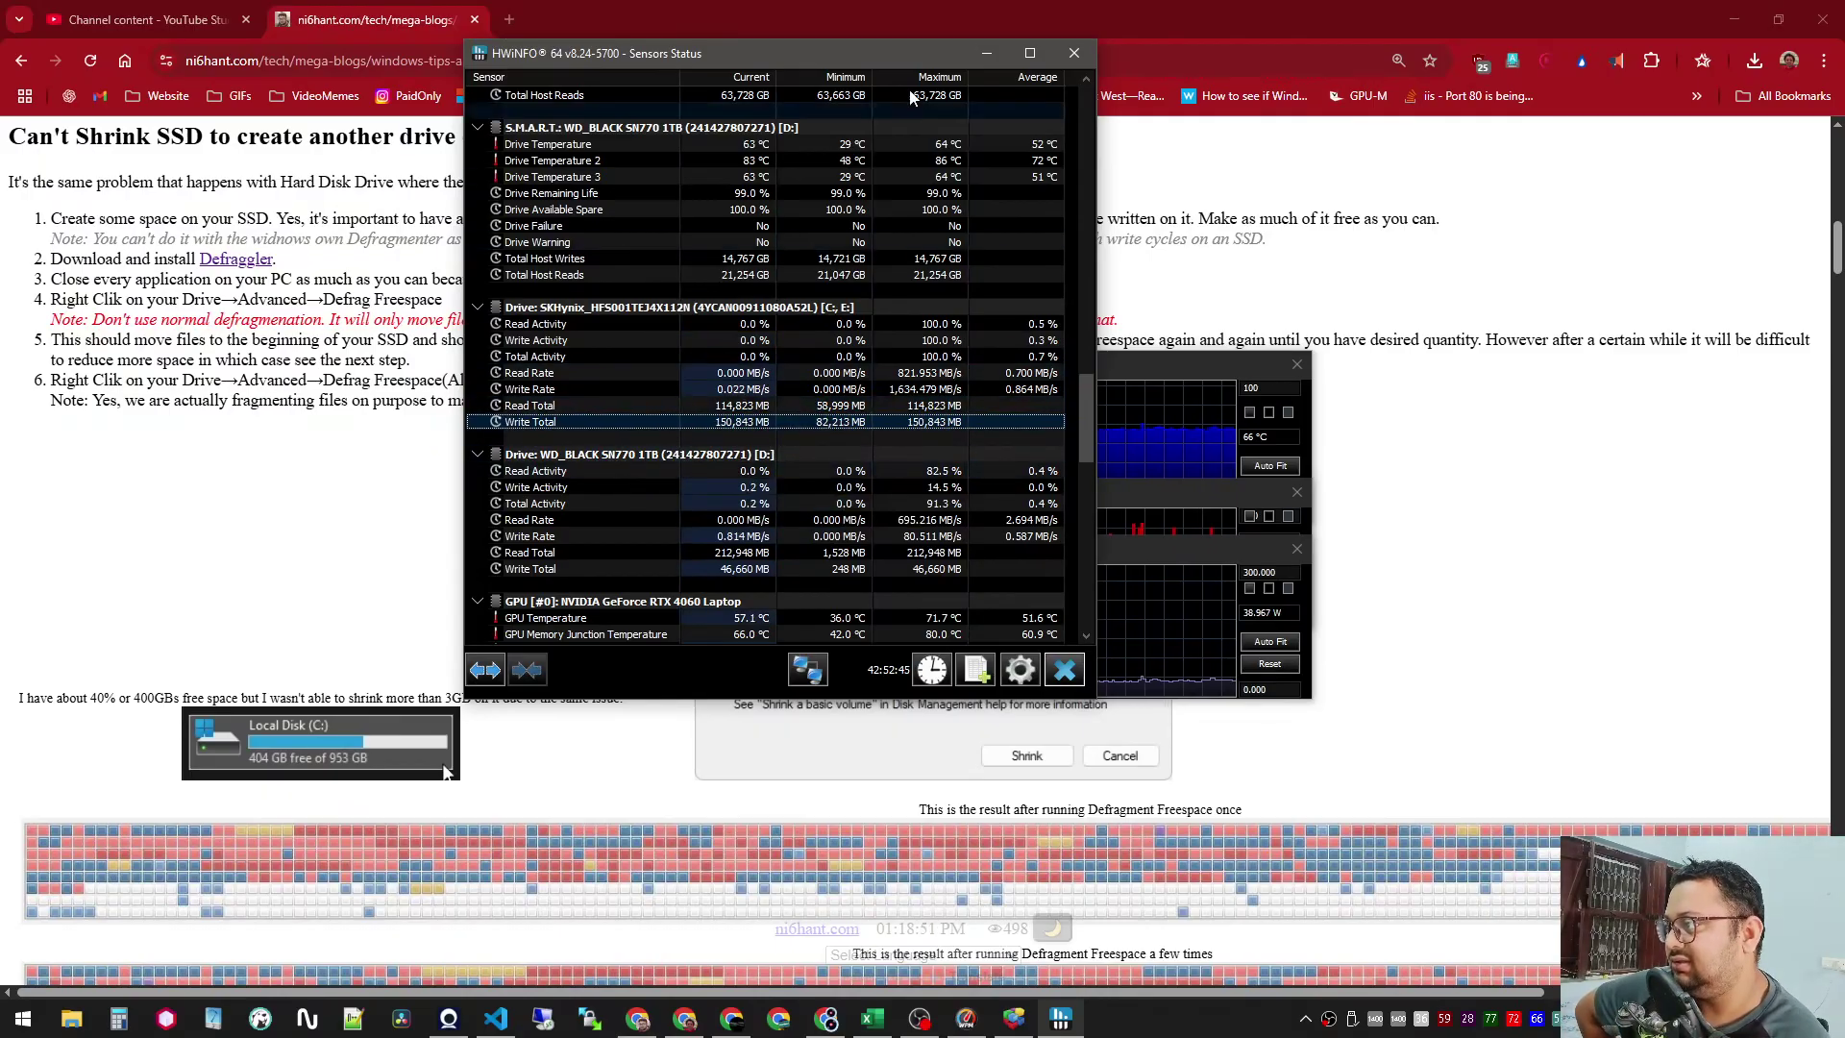
{"action": "left_click", "coordinate": [1074, 53]}
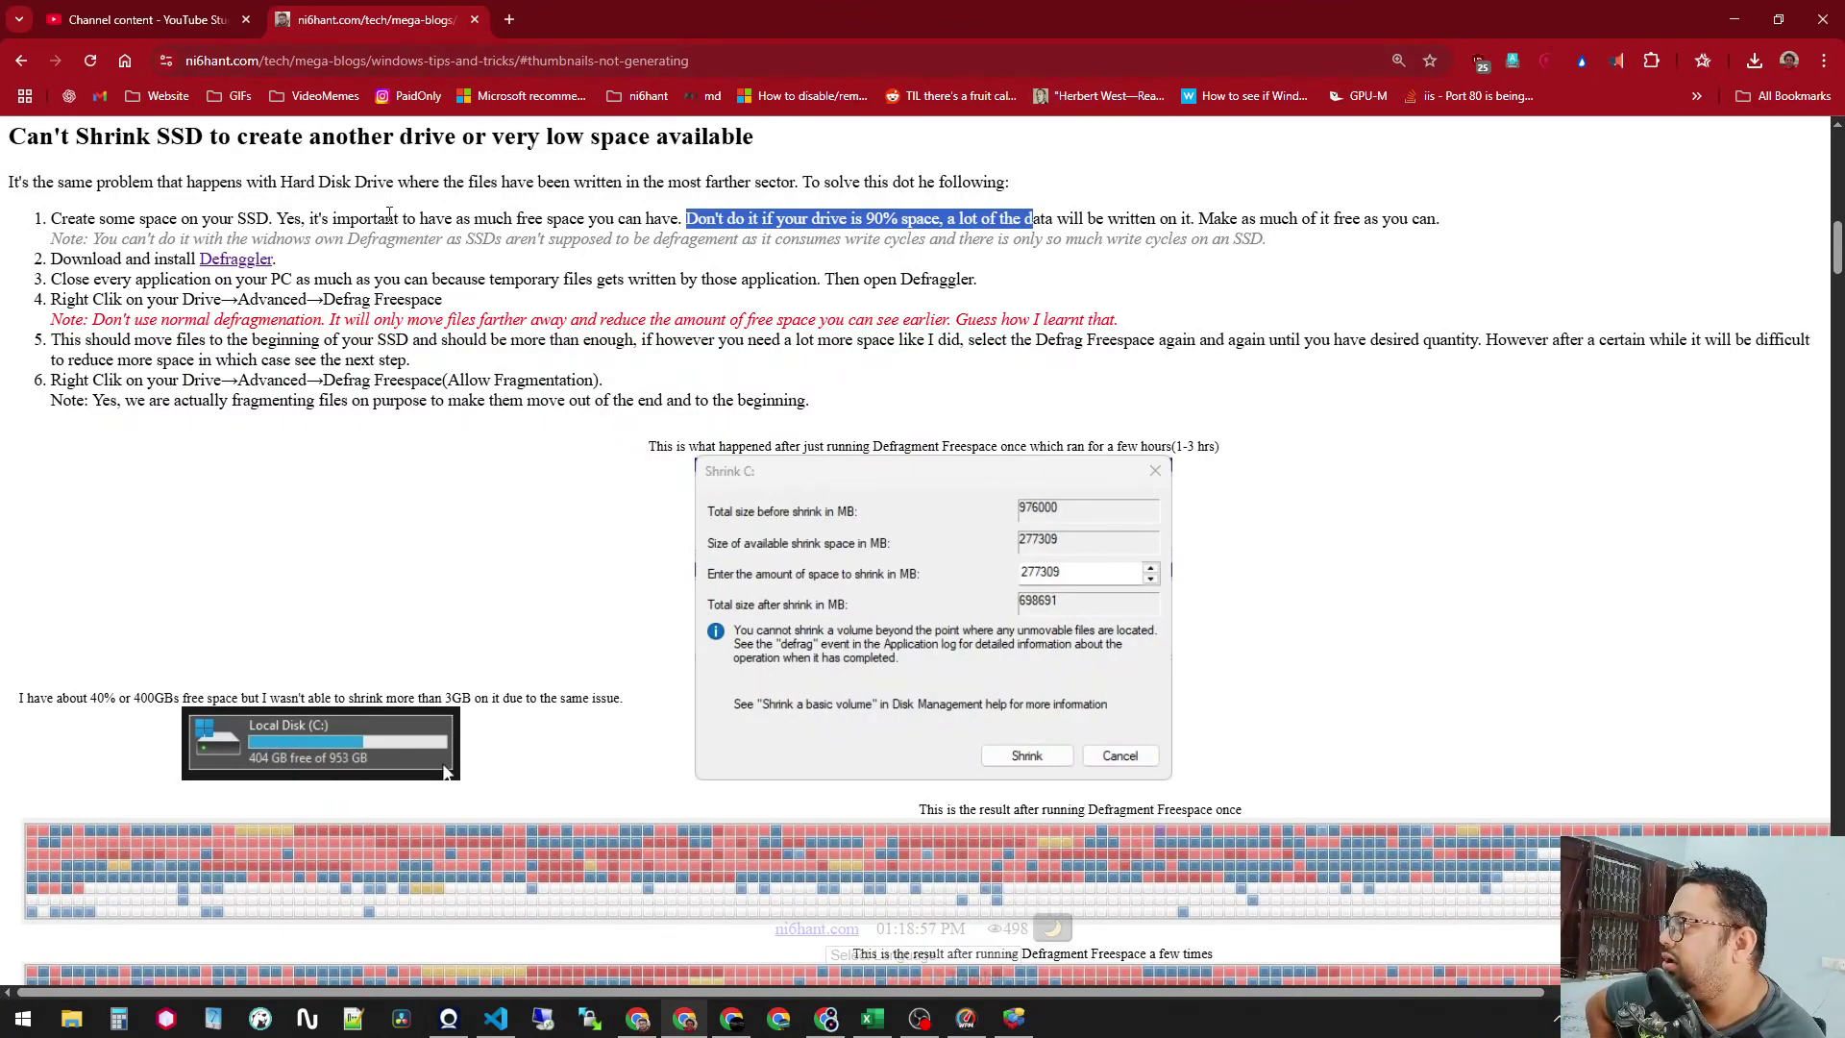
- Review instructions 3 to 5 in the article on closing applications, running Defrag Freespace, avoiding normal defragmentation and repeating the process
{"action": "left_click_drag", "start_coordinate": [50, 280], "coordinate": [999, 281]}
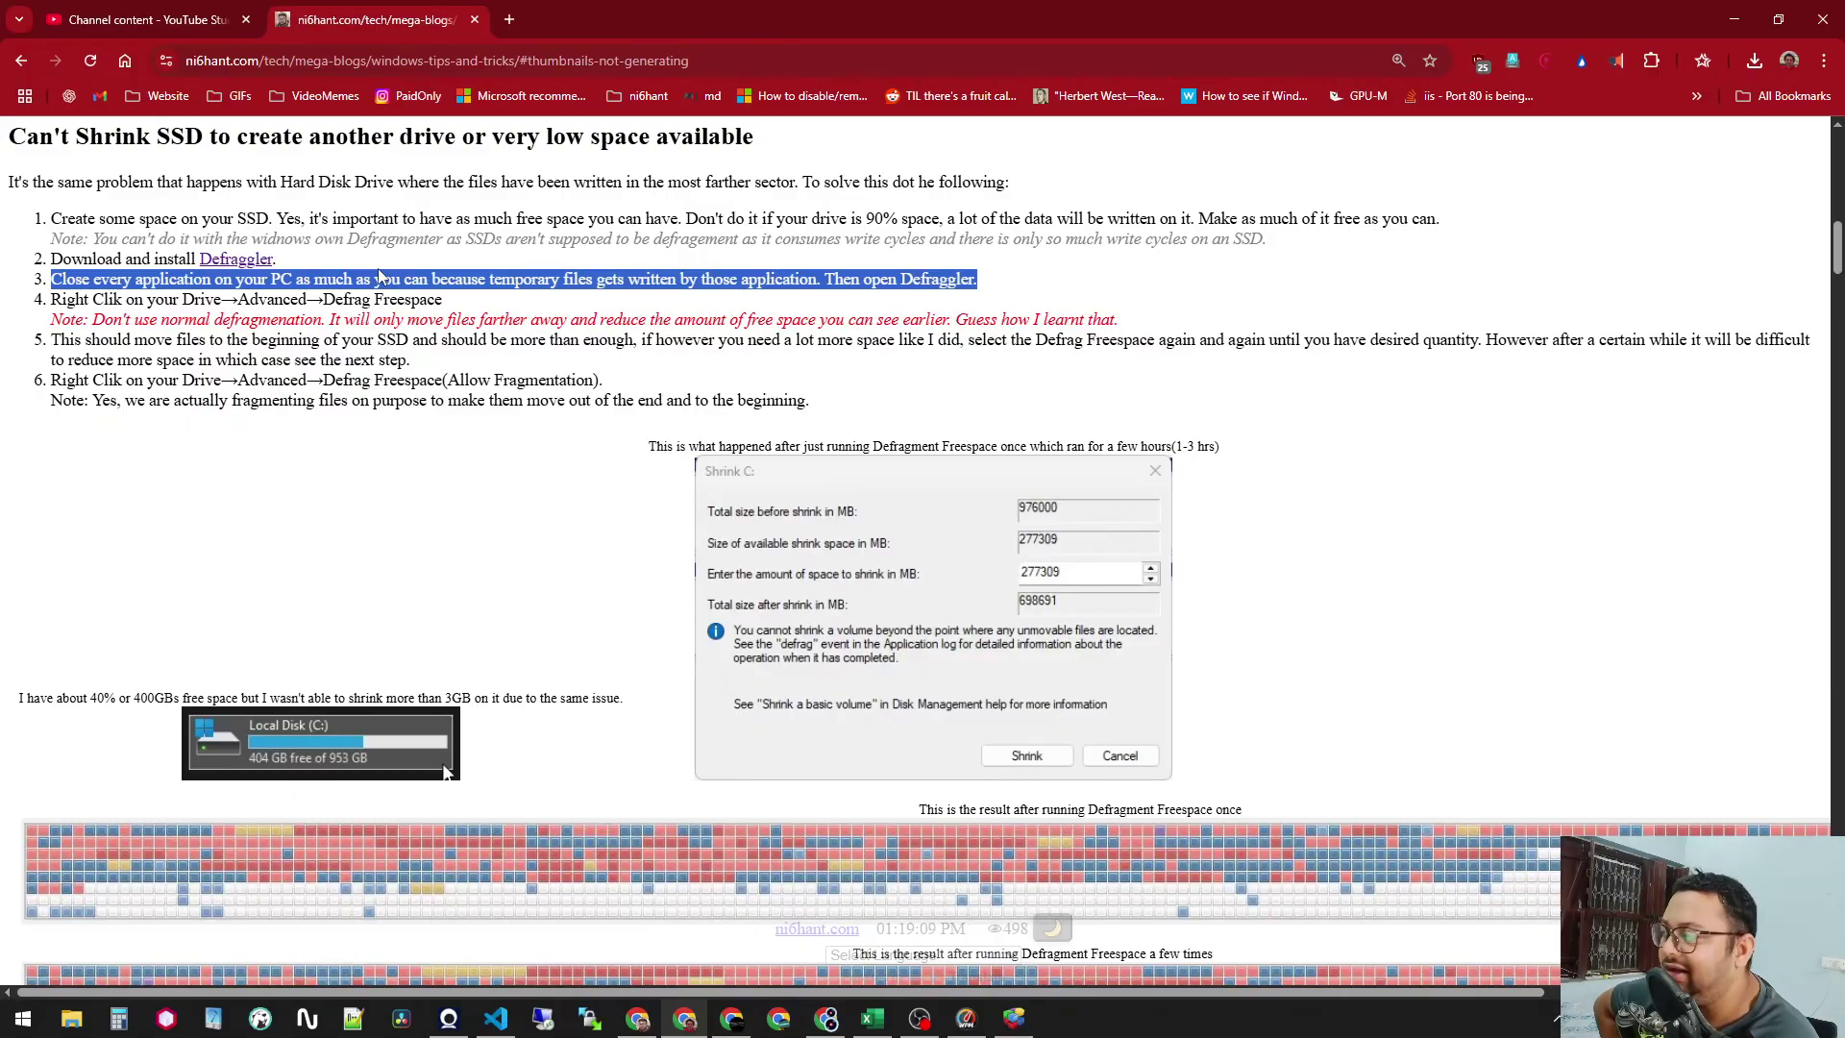
{"action": "left_click_drag", "start_coordinate": [51, 300], "coordinate": [457, 306]}
{"action": "scroll", "coordinate": [458, 306], "scroll_direction": "down", "scroll_amount": 1}
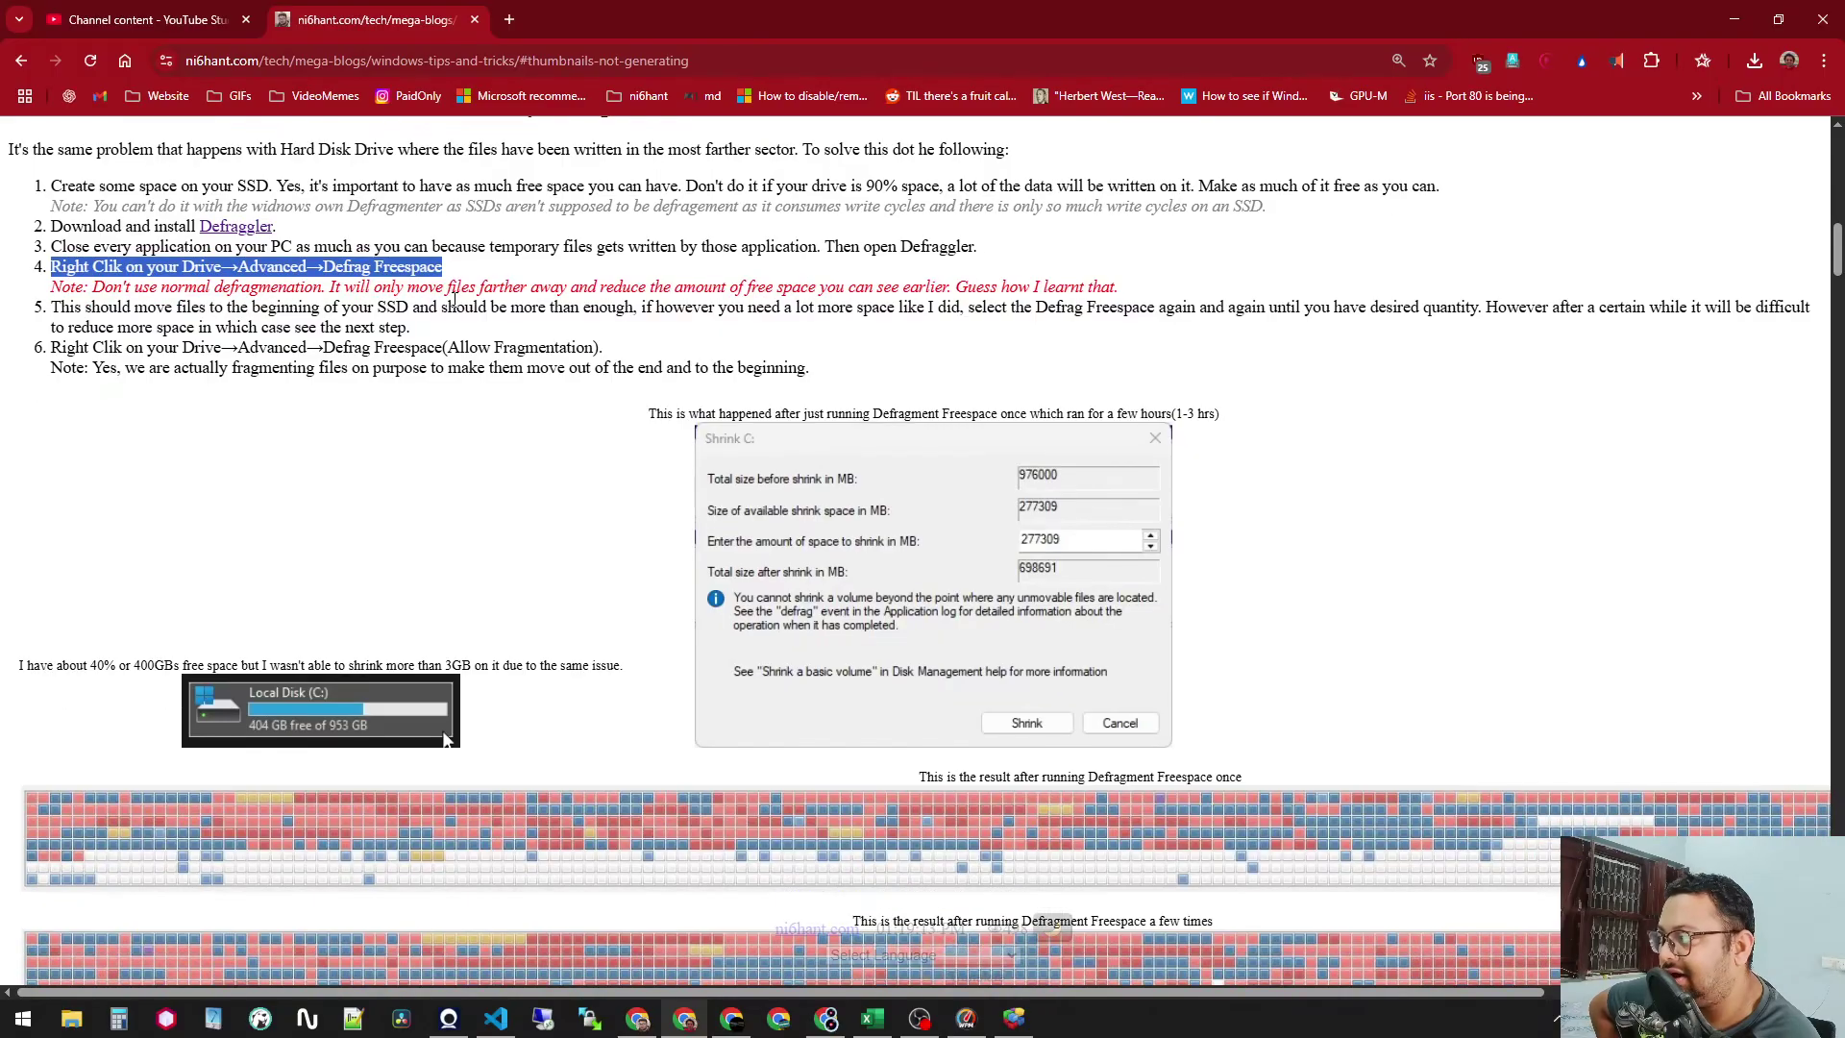
{"action": "left_click_drag", "start_coordinate": [92, 288], "coordinate": [341, 288]}
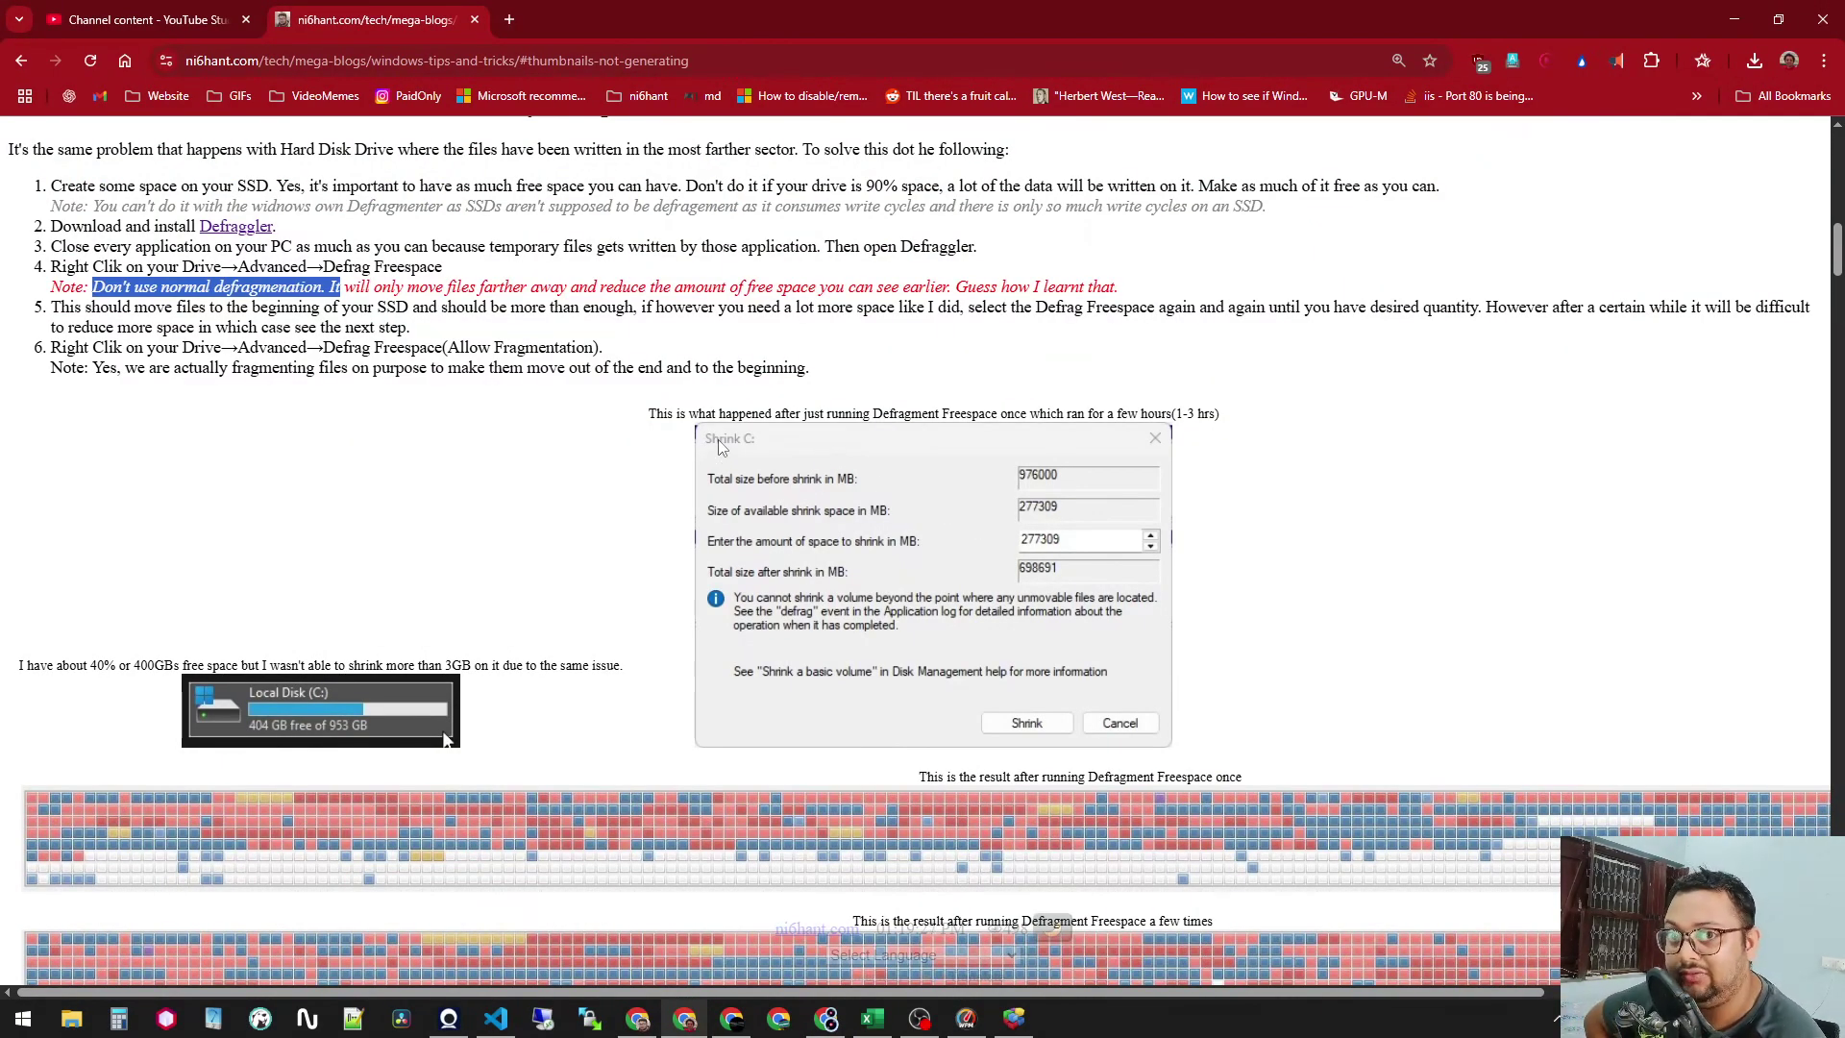
{"action": "key", "text": "F5"}
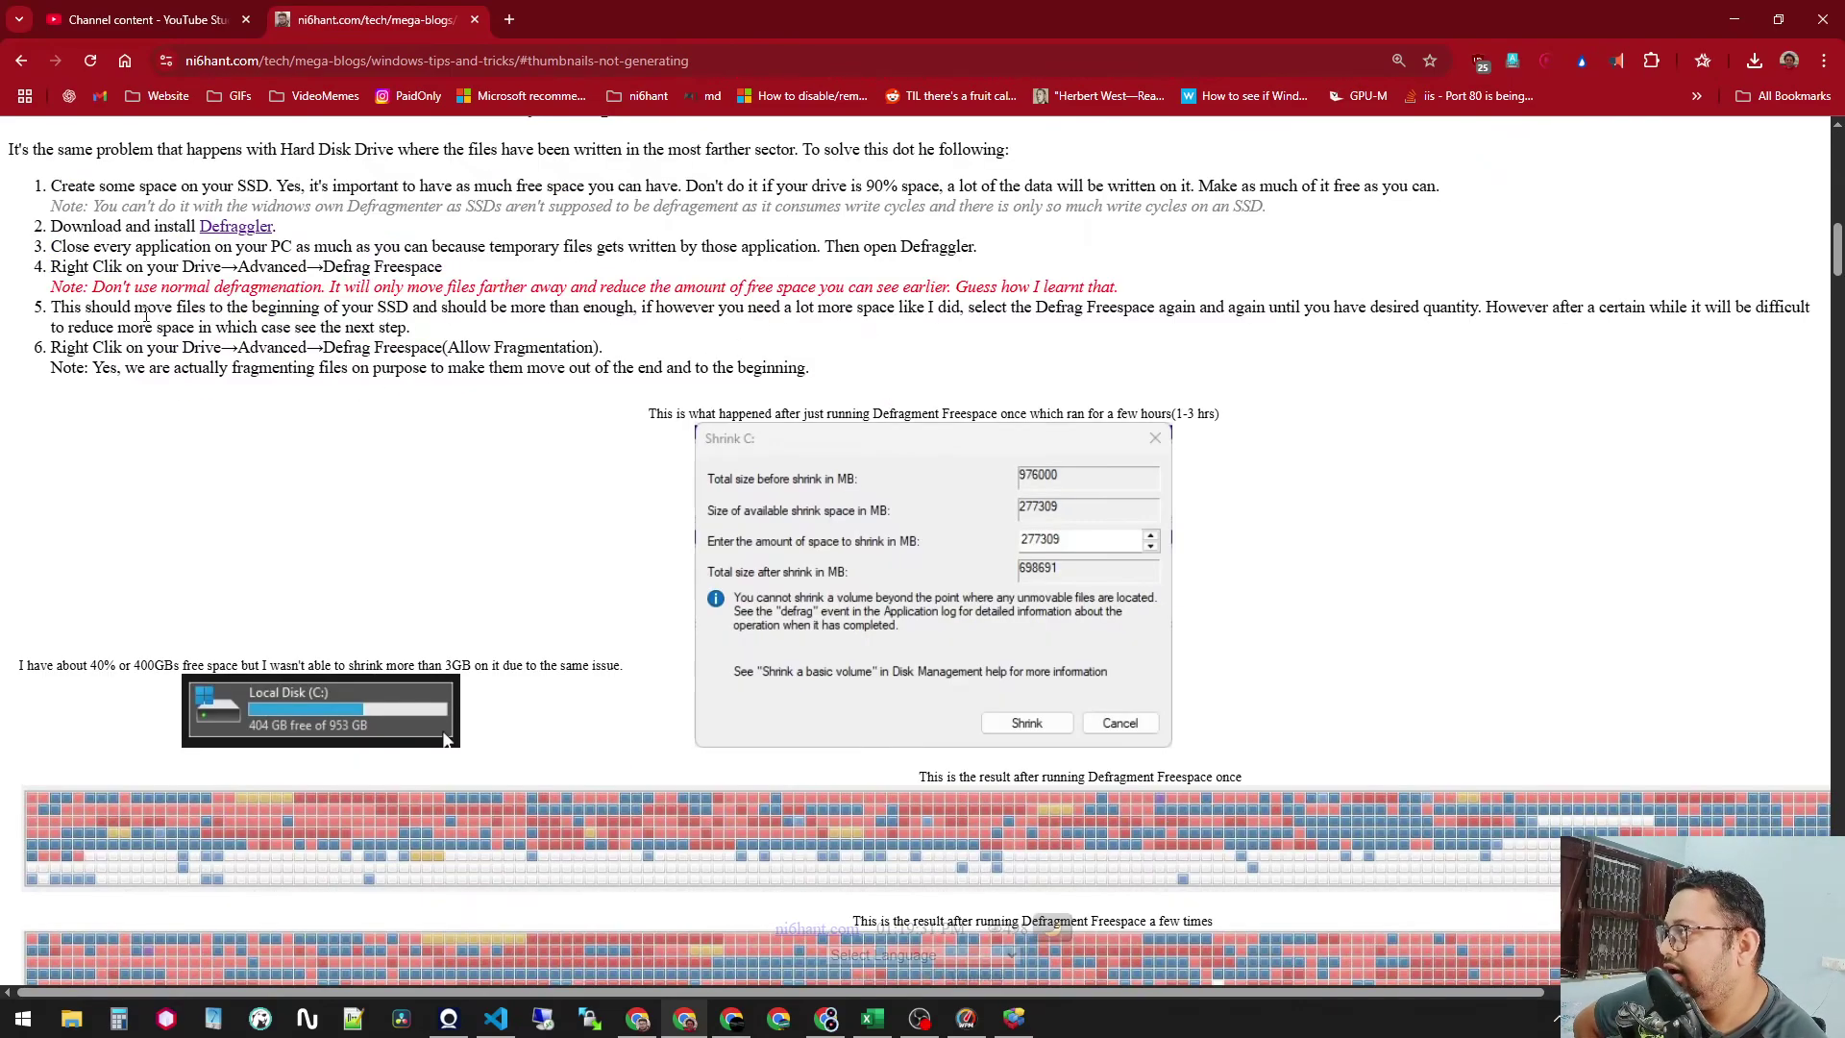
{"action": "left_click_drag", "start_coordinate": [519, 330], "coordinate": [21, 317]}
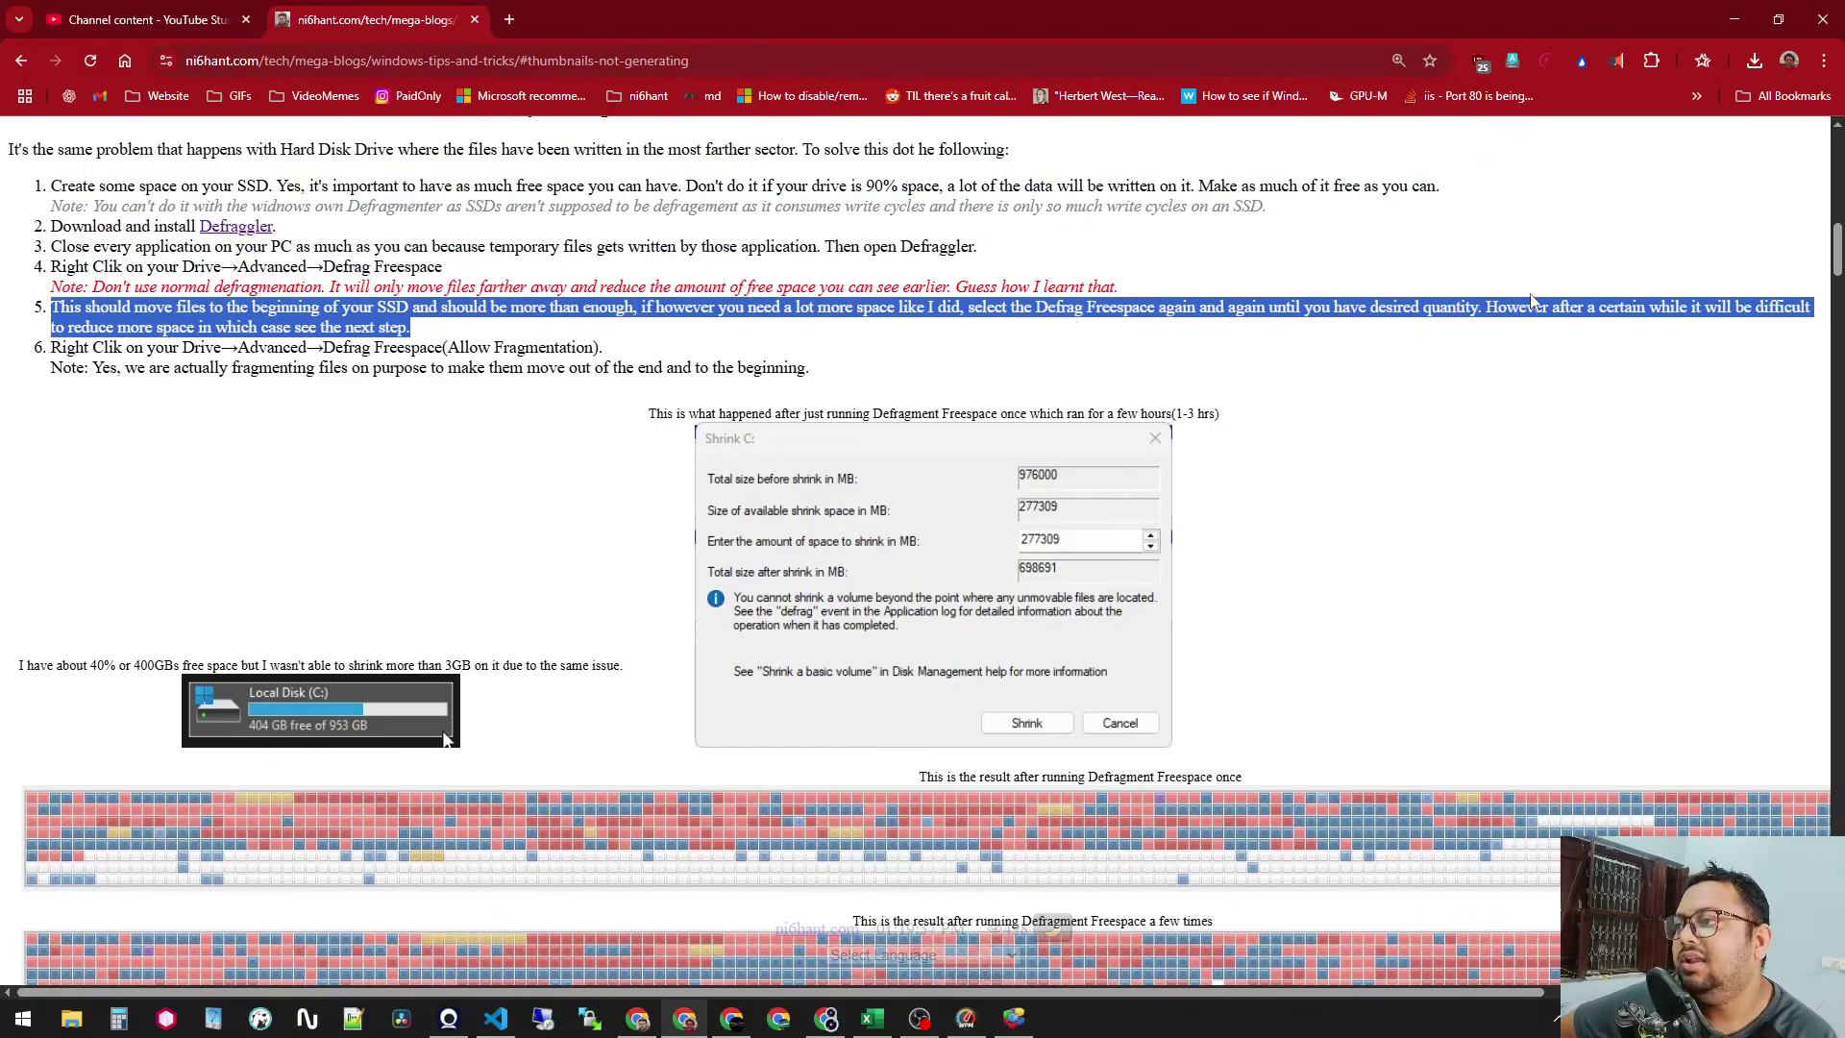
{"action": "left_click", "coordinate": [1483, 313]}
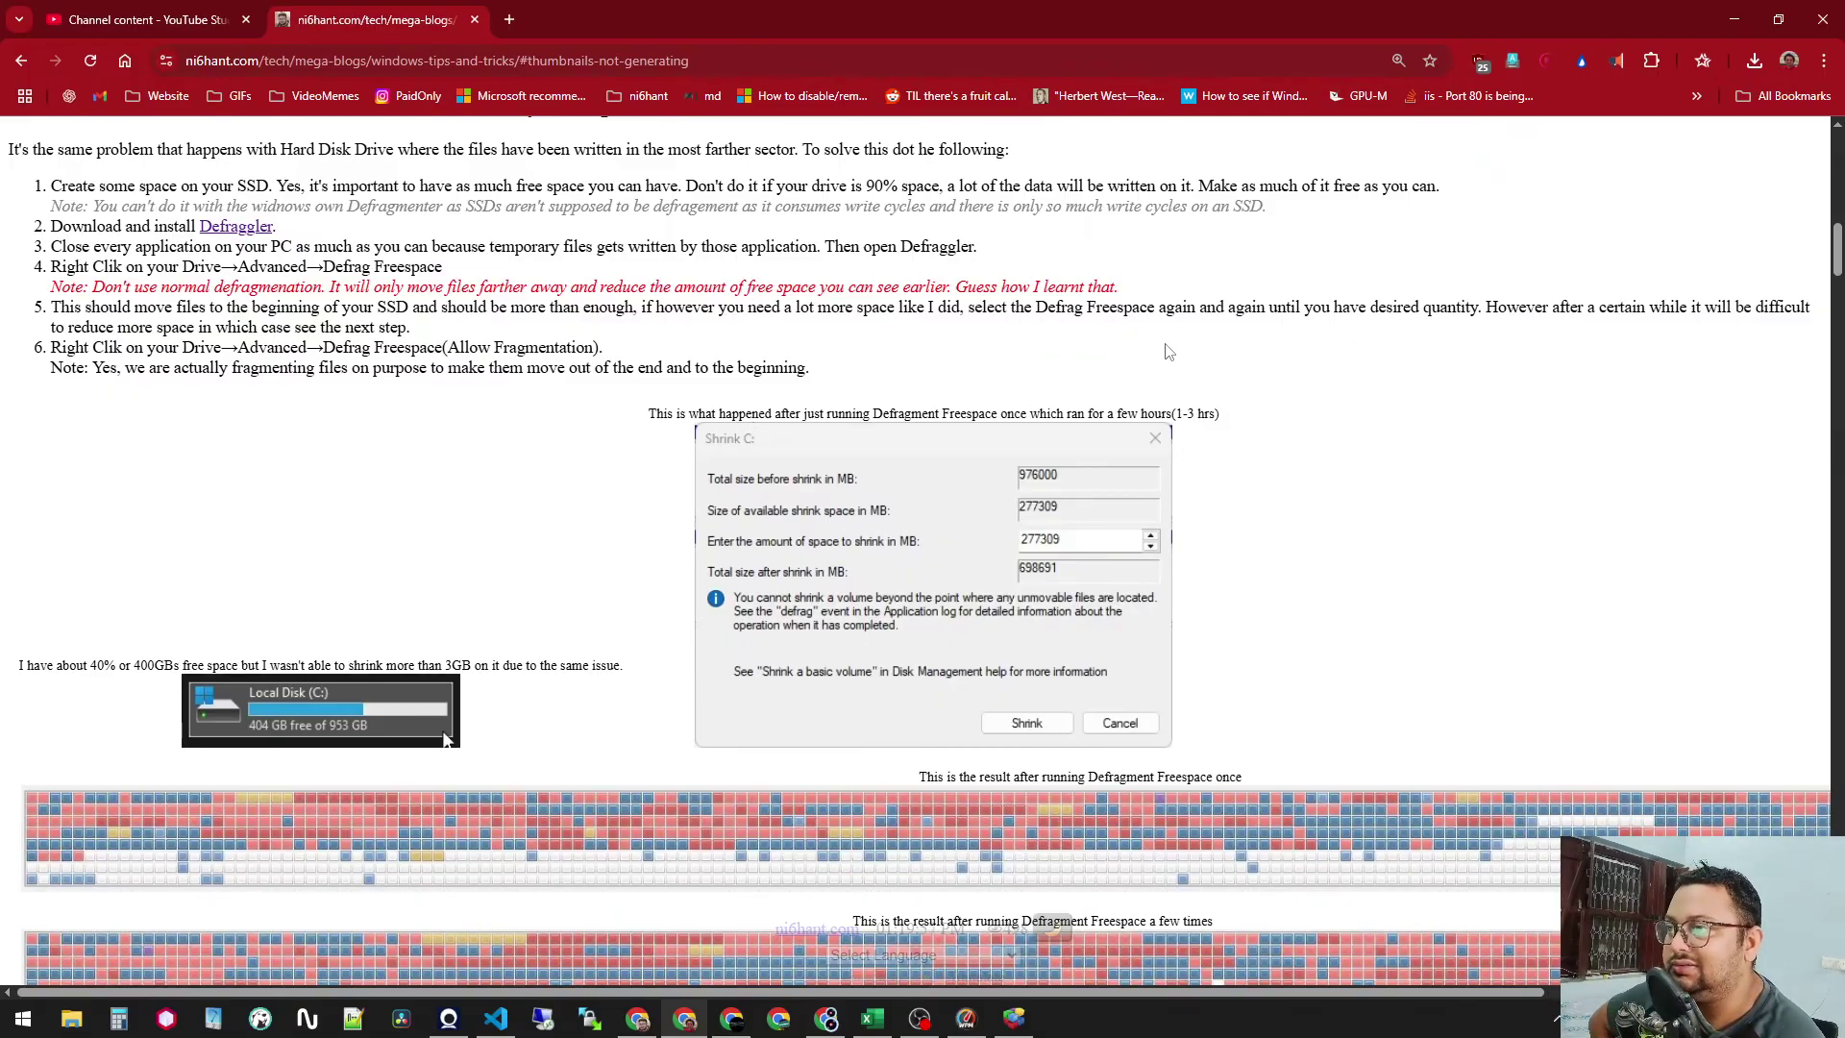
- Highlight the Drive→Advanced→Defrag Freespace(Allow Fragmentation) path in the article's sixth instruction
{"action": "scroll", "coordinate": [357, 352], "scroll_direction": "down", "scroll_amount": 1}
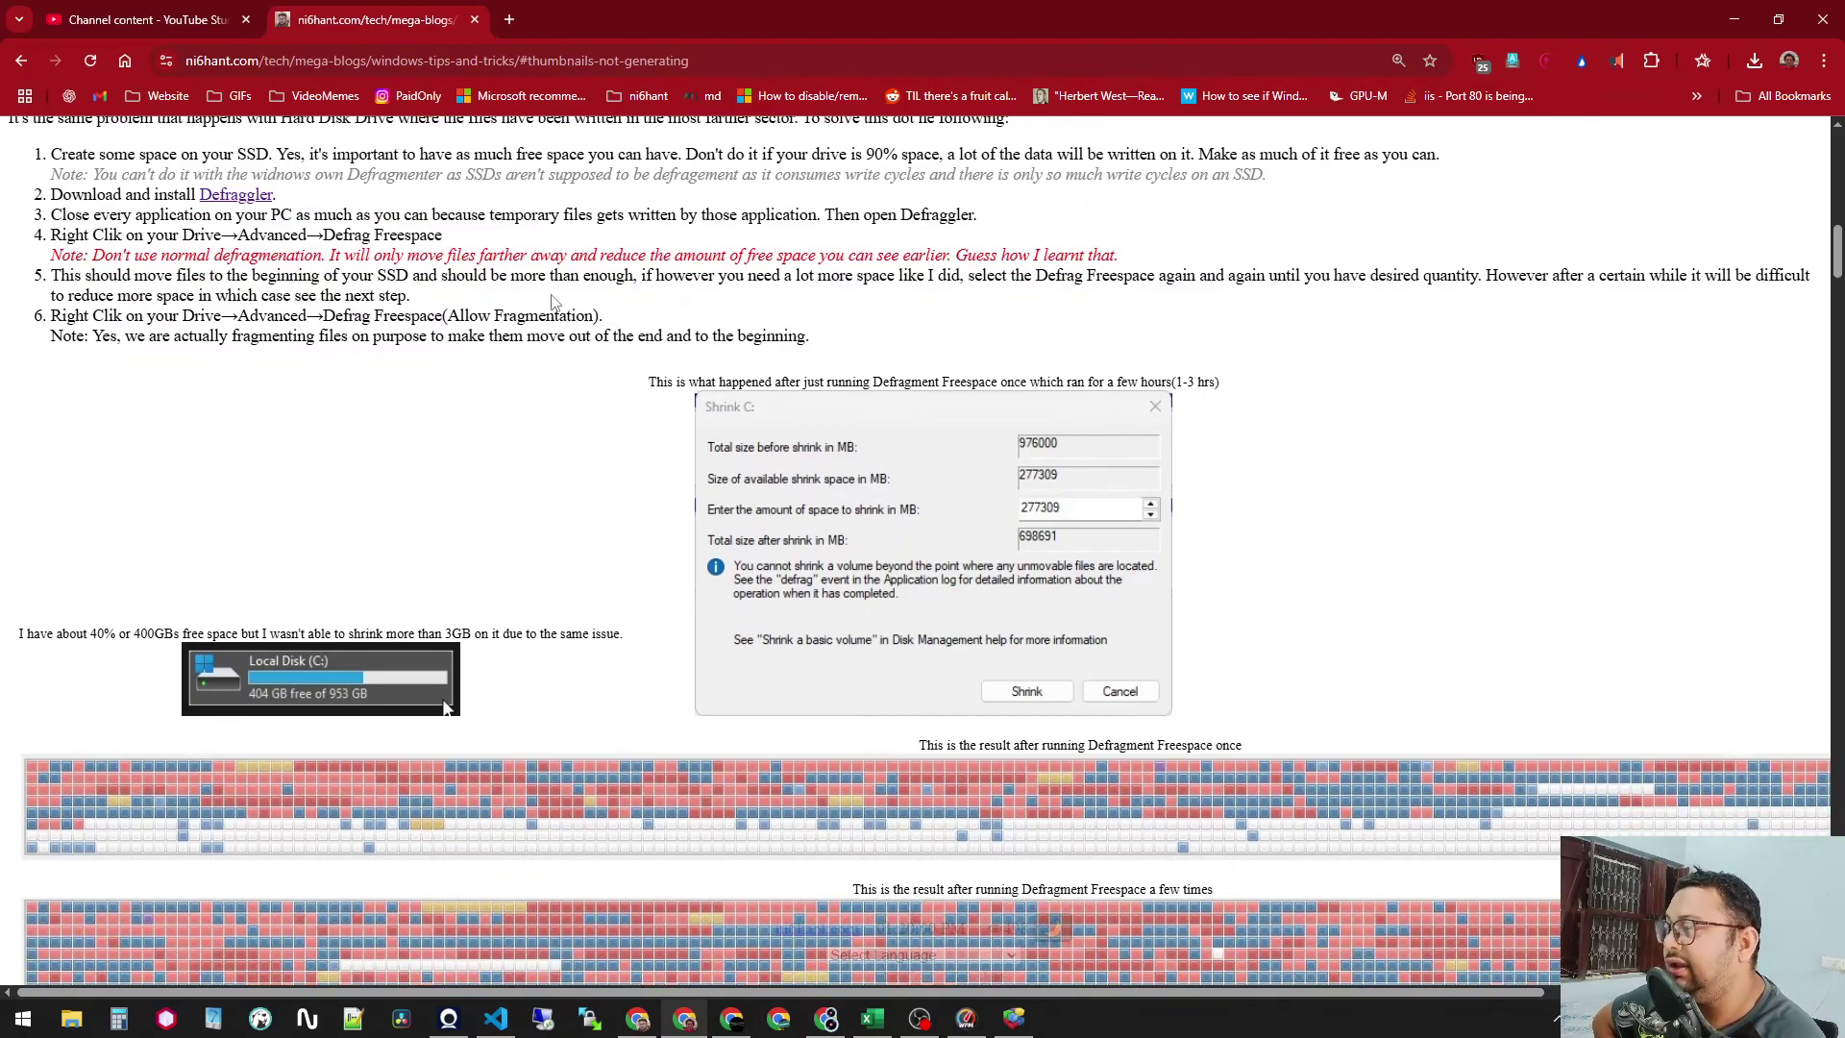
{"action": "left_click_drag", "start_coordinate": [603, 318], "coordinate": [184, 315]}
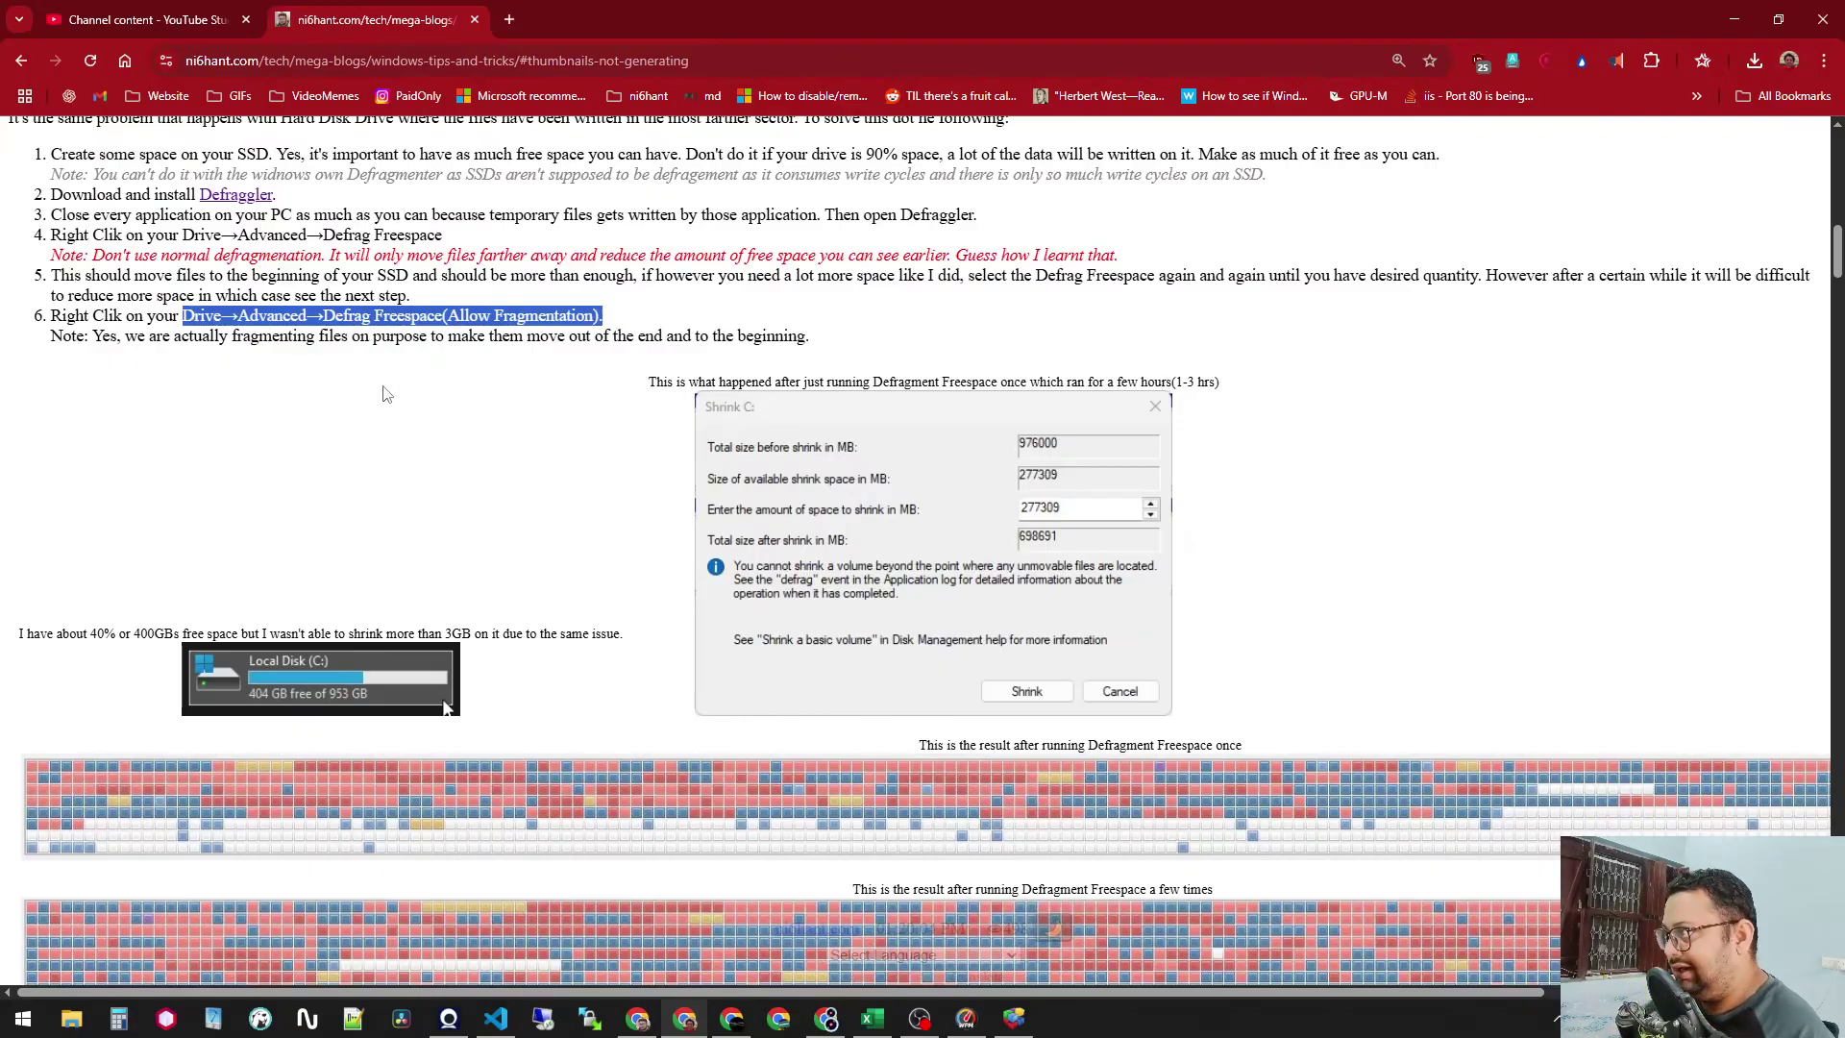
- Review the article's note on the drive's limited shrink space and the caption about running Defragment Freespace once, above the Shrink C: screenshot
{"action": "scroll", "coordinate": [385, 588], "scroll_direction": "down", "scroll_amount": 1}
{"action": "scroll", "coordinate": [113, 471], "scroll_direction": "down", "scroll_amount": 2}
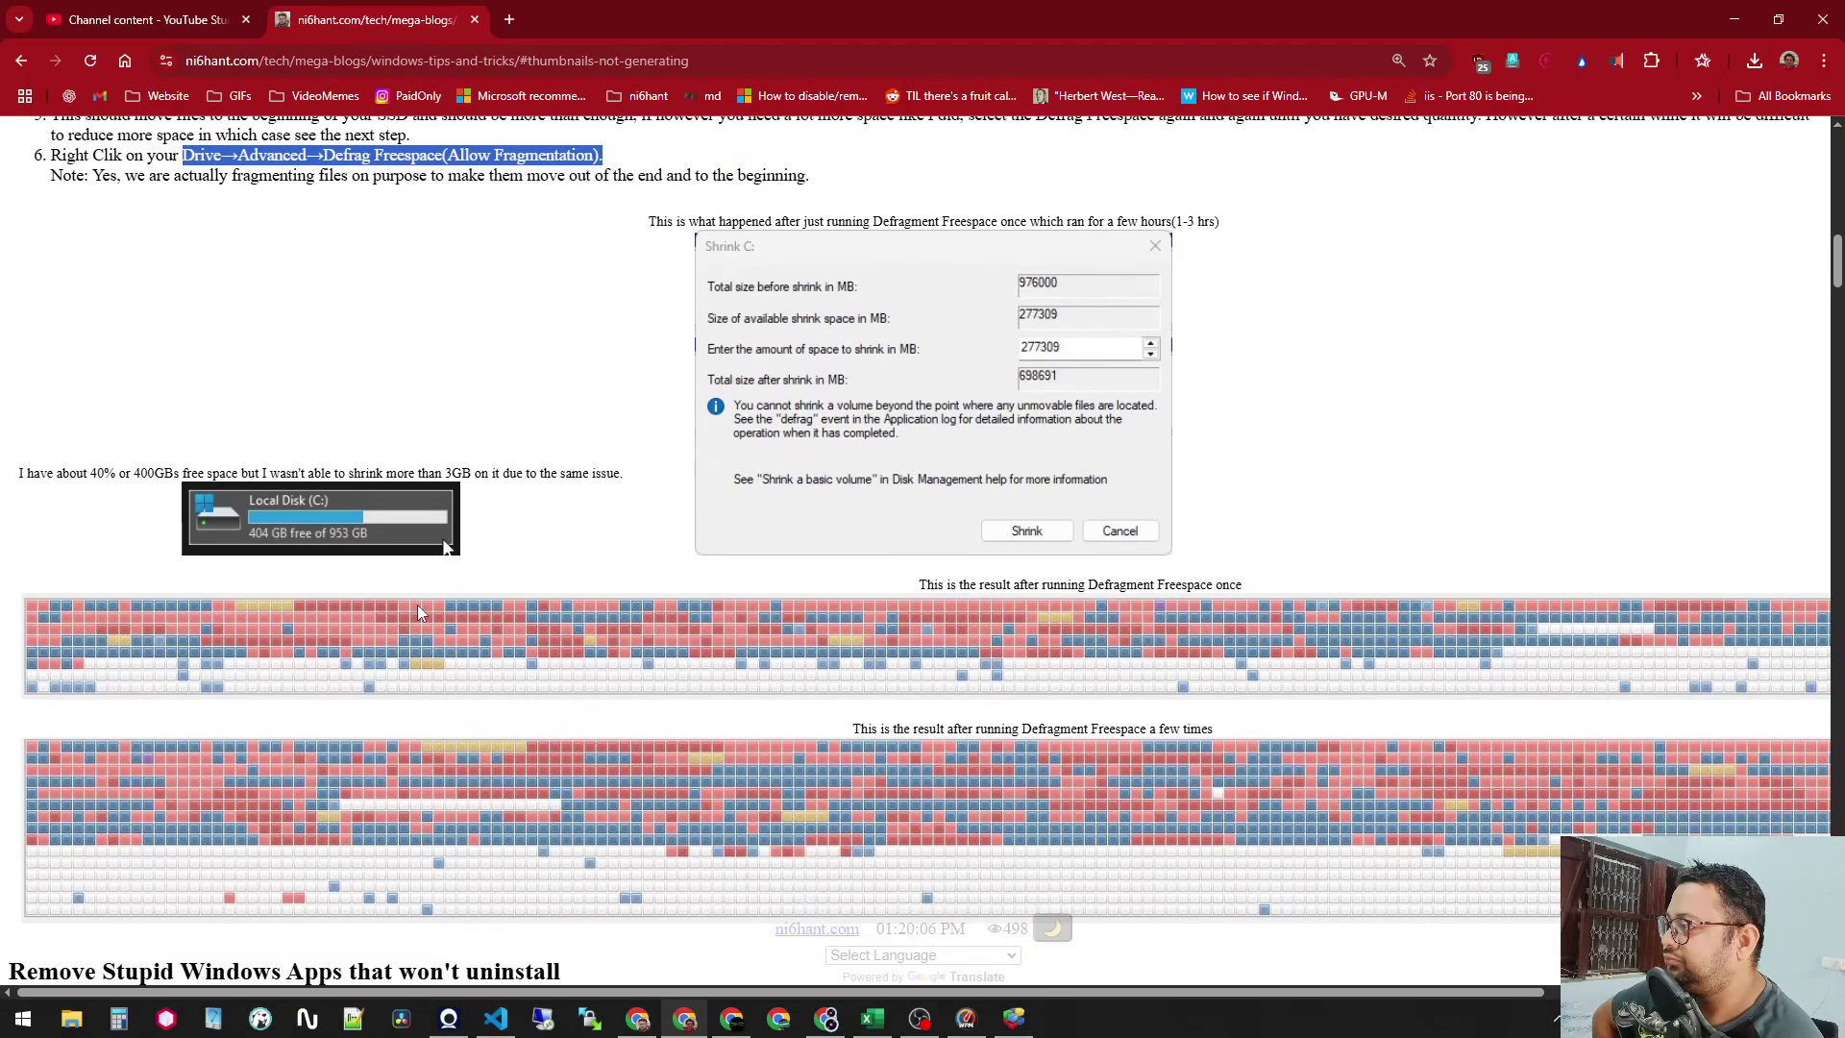
{"action": "left_click_drag", "start_coordinate": [19, 442], "coordinate": [430, 442]}
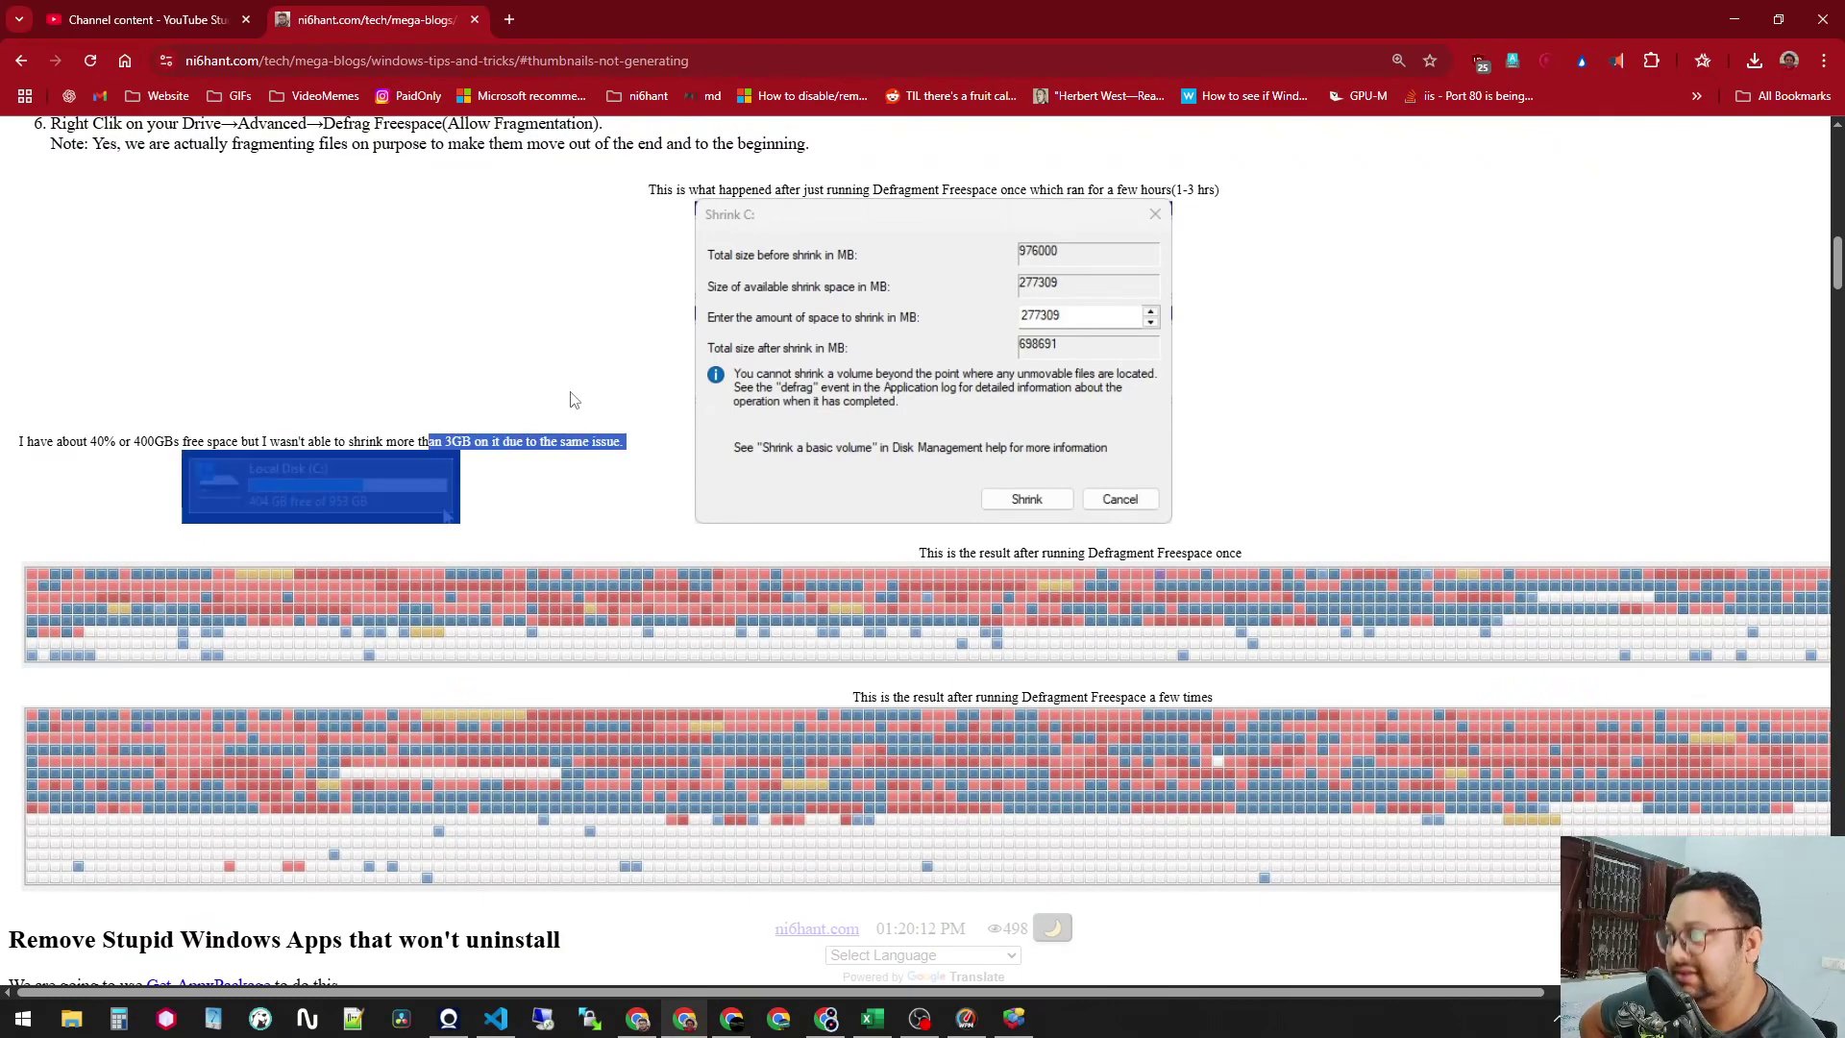
{"action": "left_click", "coordinate": [634, 287]}
{"action": "left_click_drag", "start_coordinate": [648, 190], "coordinate": [1226, 189]}
{"action": "left_click", "coordinate": [1226, 189]}
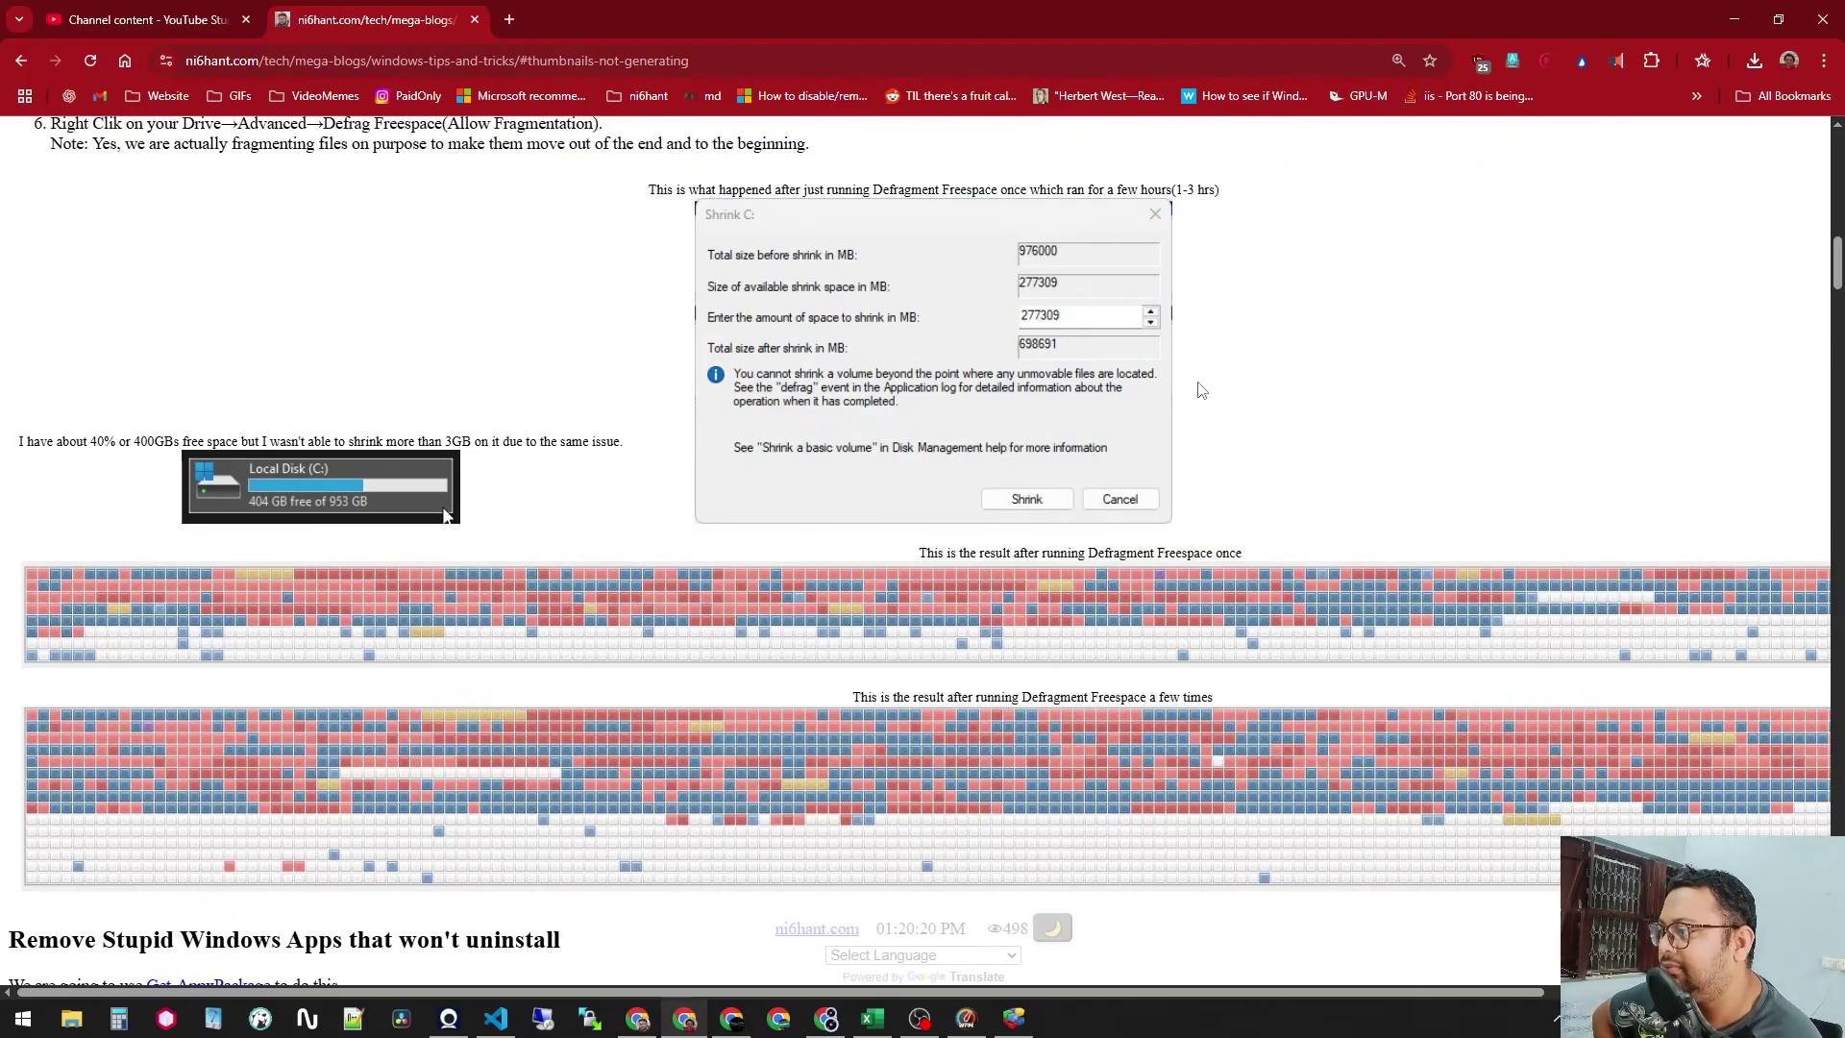
- Compare the drive maps after running Defragment Freespace once and a few times, reducing the page zoom to show their full width
{"action": "scroll", "coordinate": [966, 583], "scroll_direction": "down", "scroll_amount": 1}
{"action": "left_click_drag", "start_coordinate": [927, 518], "coordinate": [1382, 524]}
{"action": "left_click", "coordinate": [1384, 523]}
{"action": "scroll", "coordinate": [1433, 585], "scroll_direction": "down", "scroll_amount": 1}
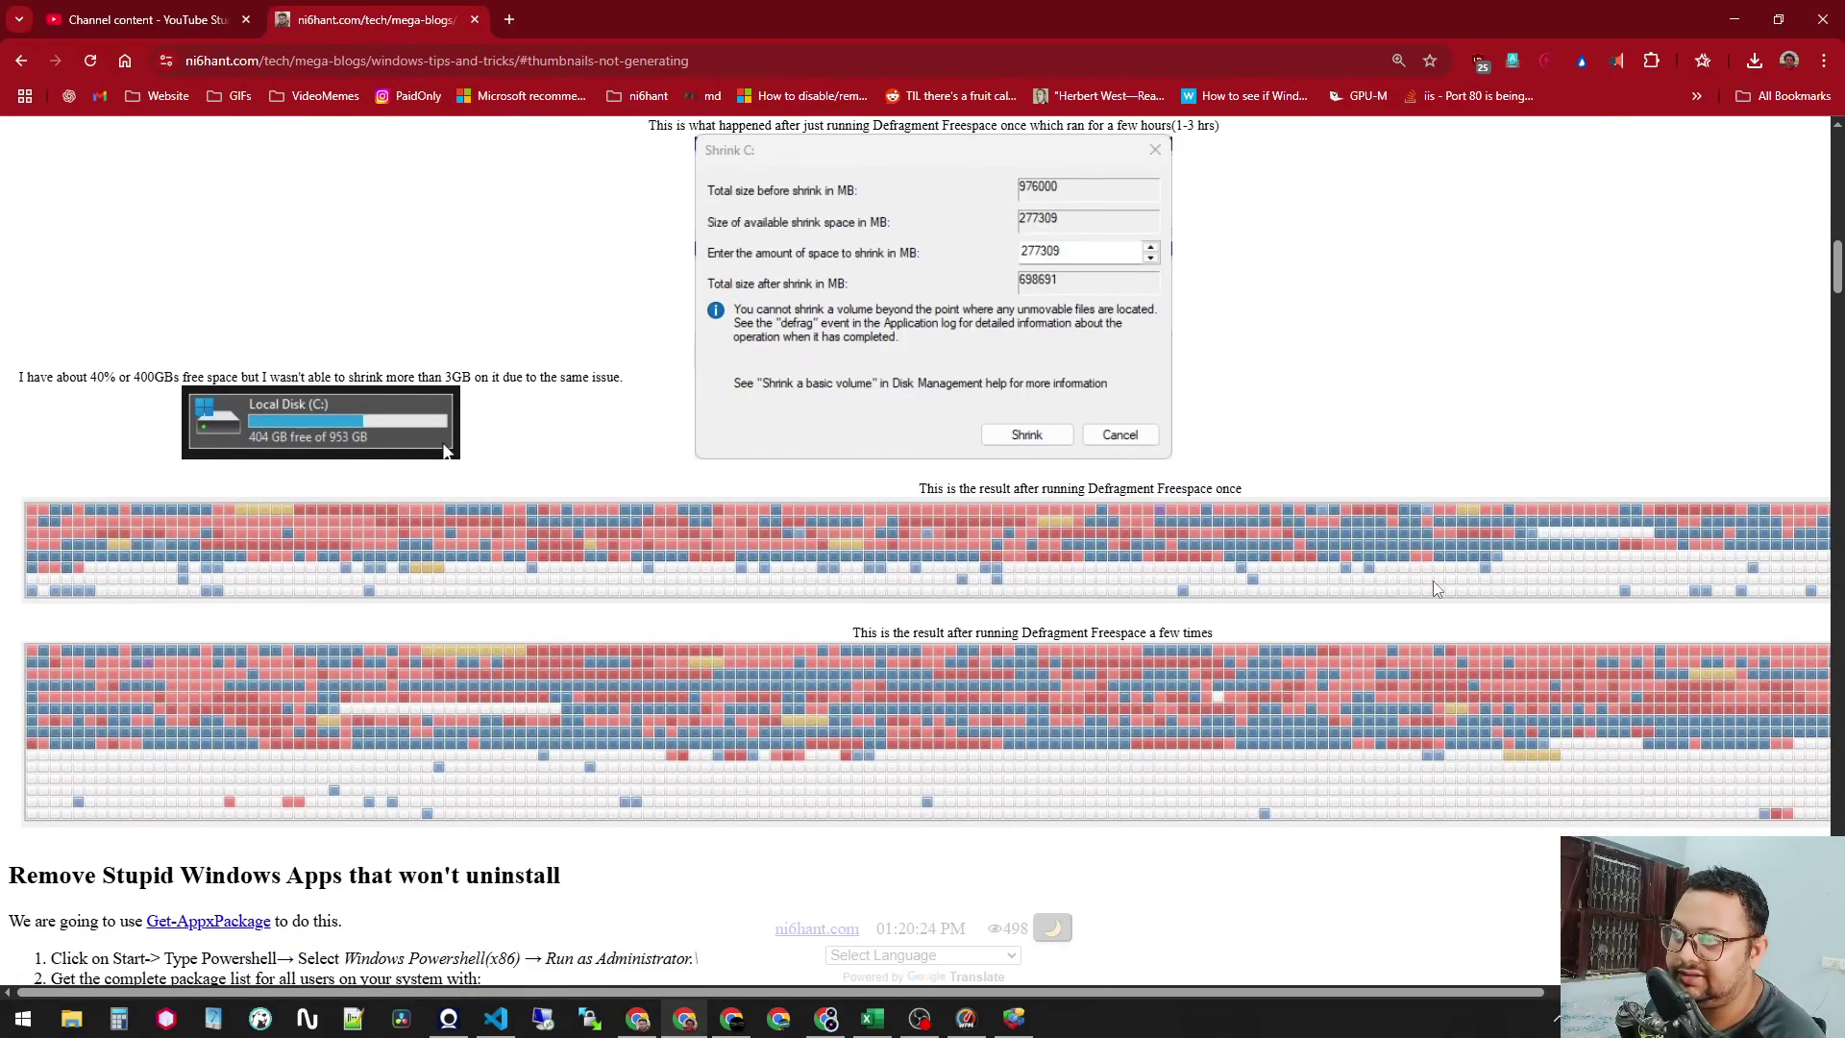
{"action": "key", "text": "ctrl+minus"}
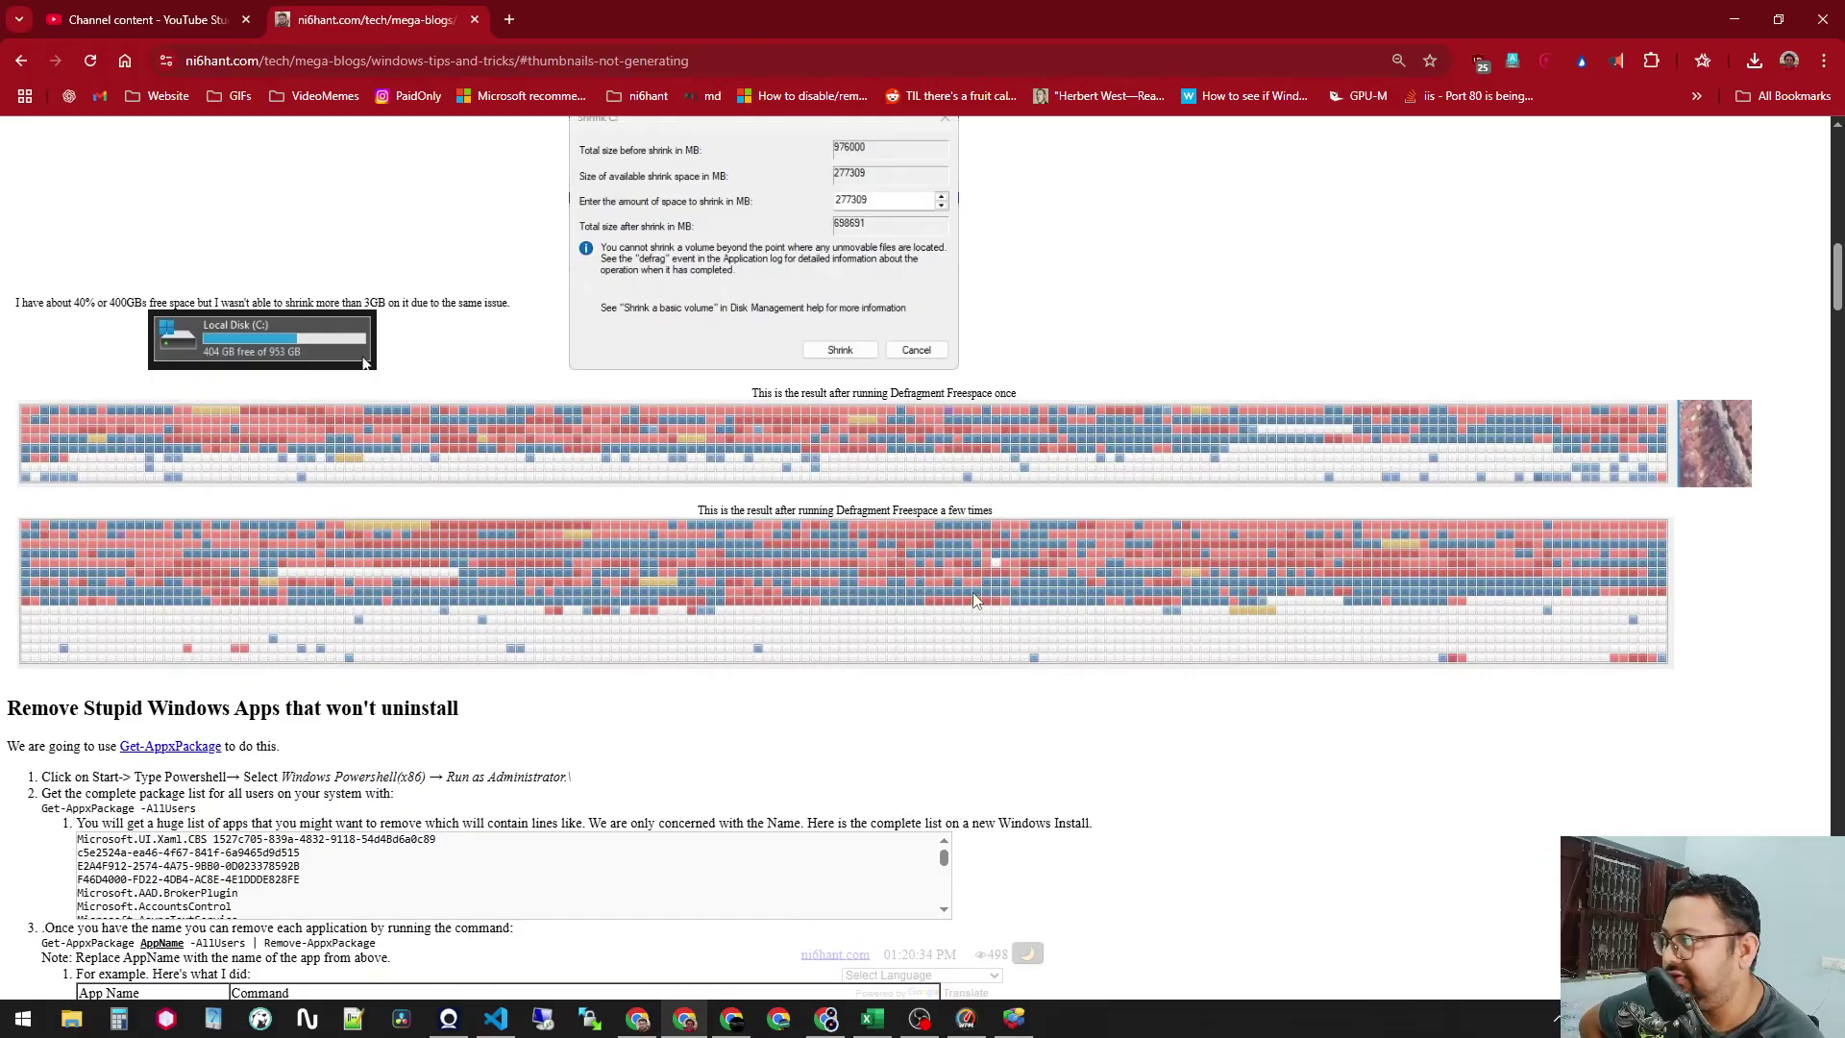
{"action": "scroll", "coordinate": [982, 599], "scroll_direction": "up", "scroll_amount": 3}
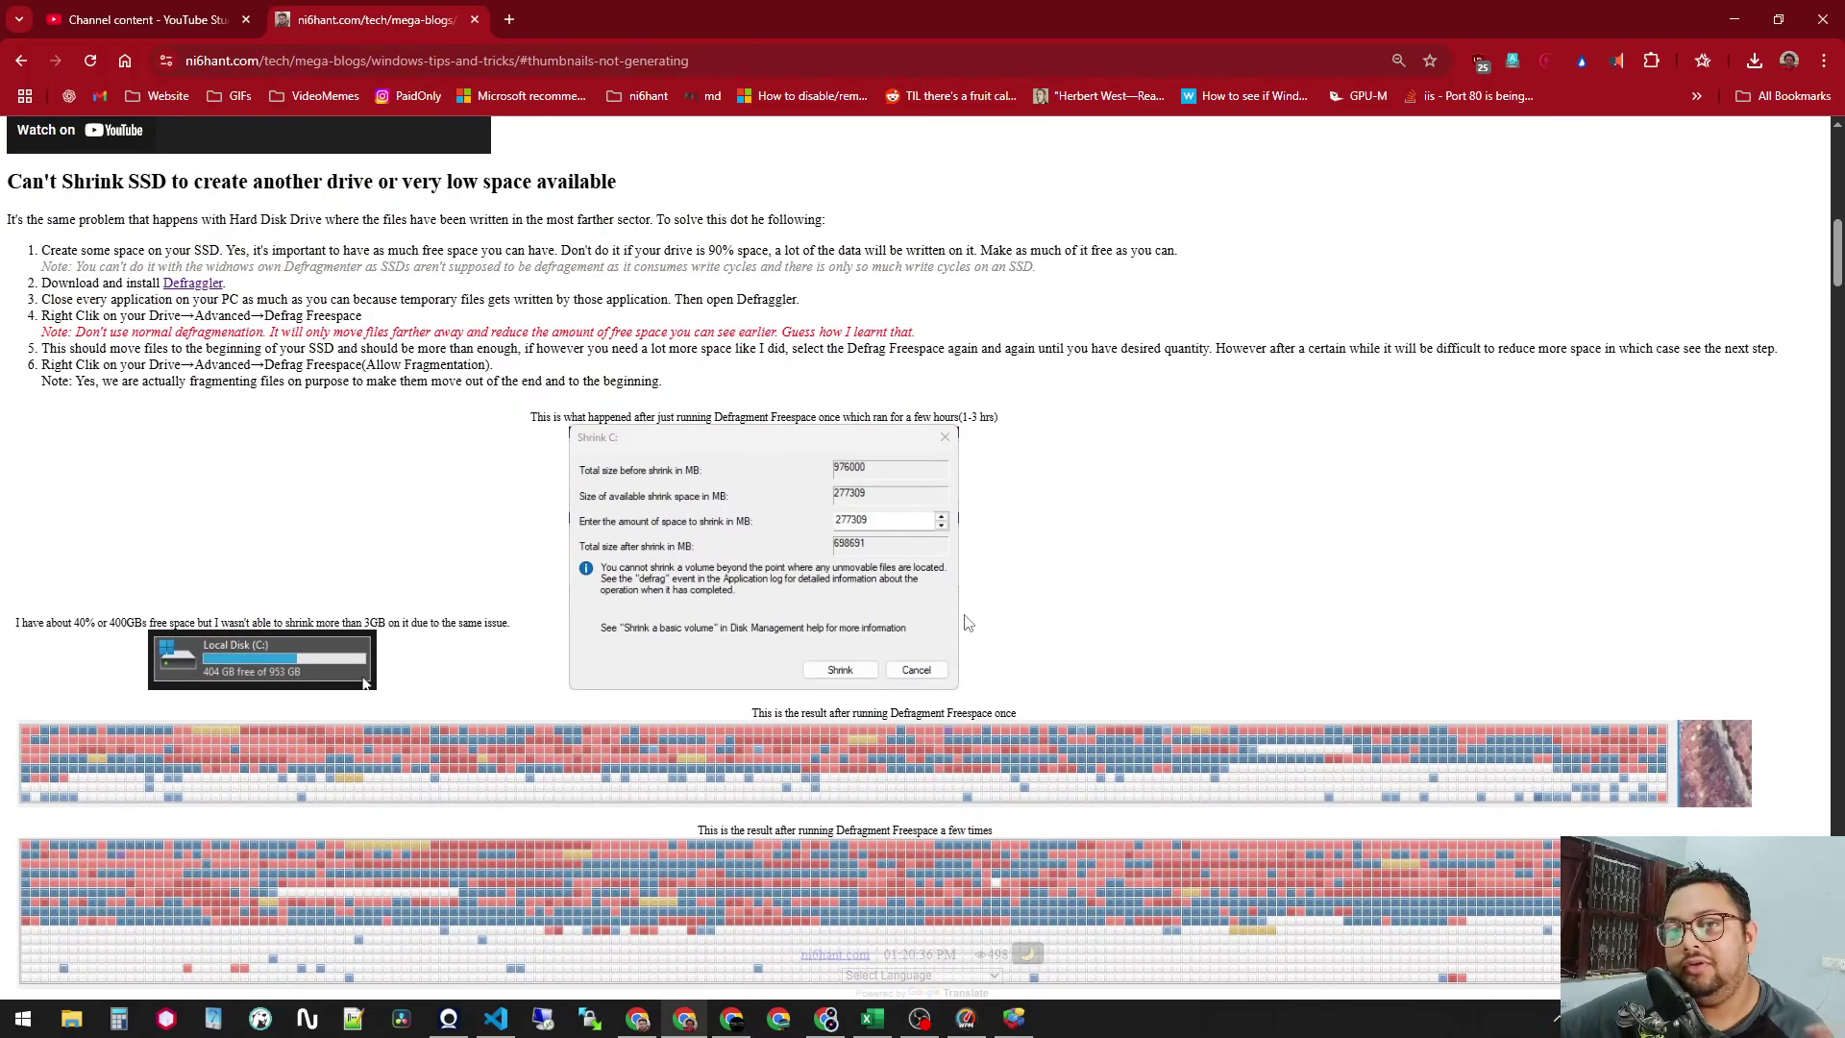